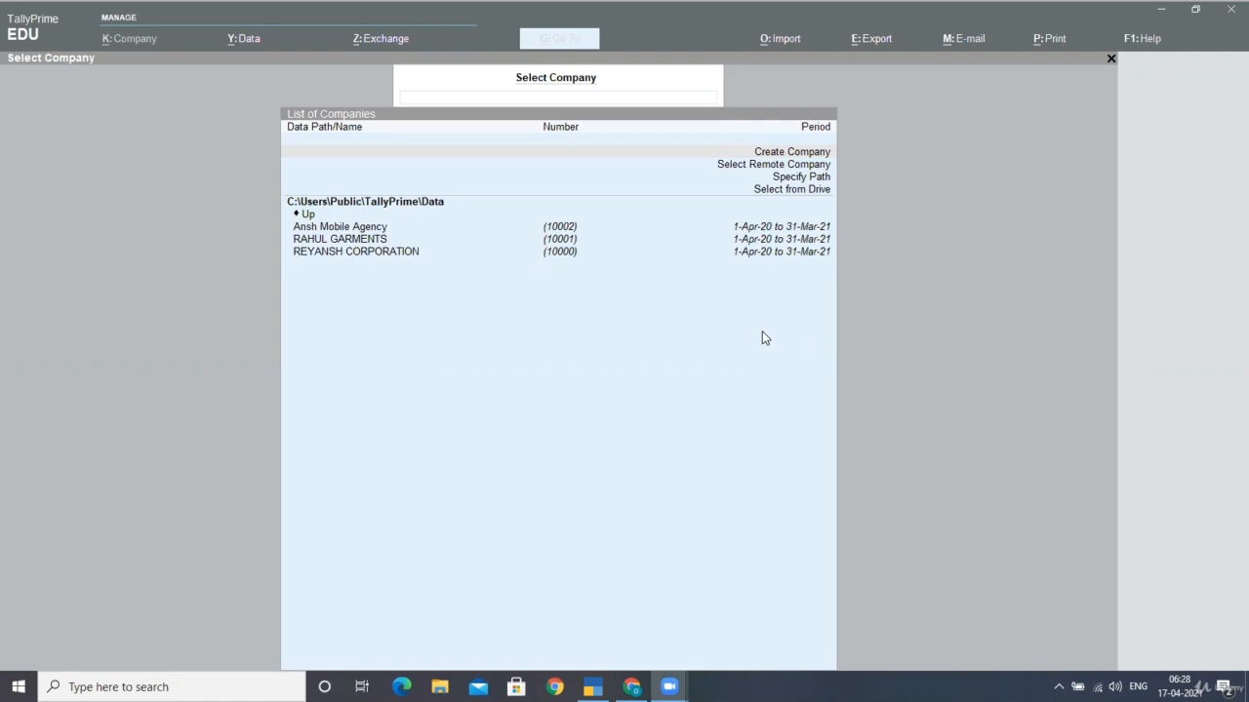
# Create the company 'Supriyansh infotech' in state Delhi with financial year from 1-4-20
pyautogui.click(764, 337)
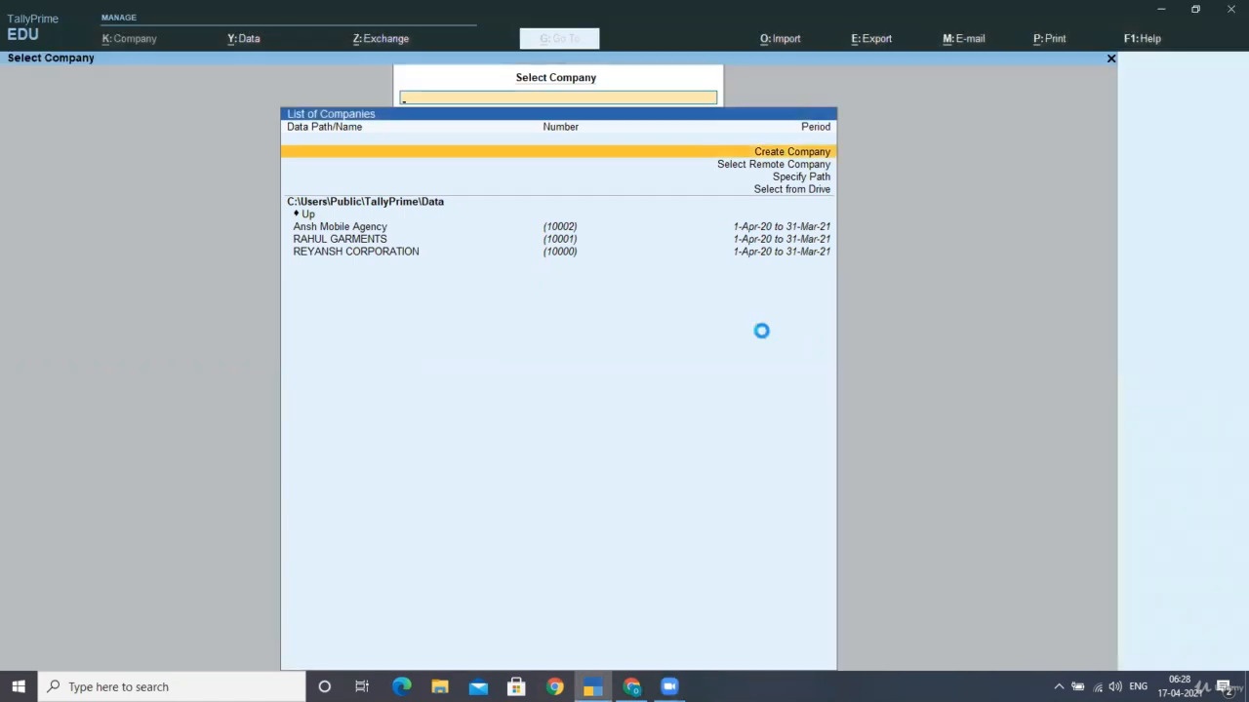
pyautogui.press('Return')
pyautogui.write('Supriyansh infotech')
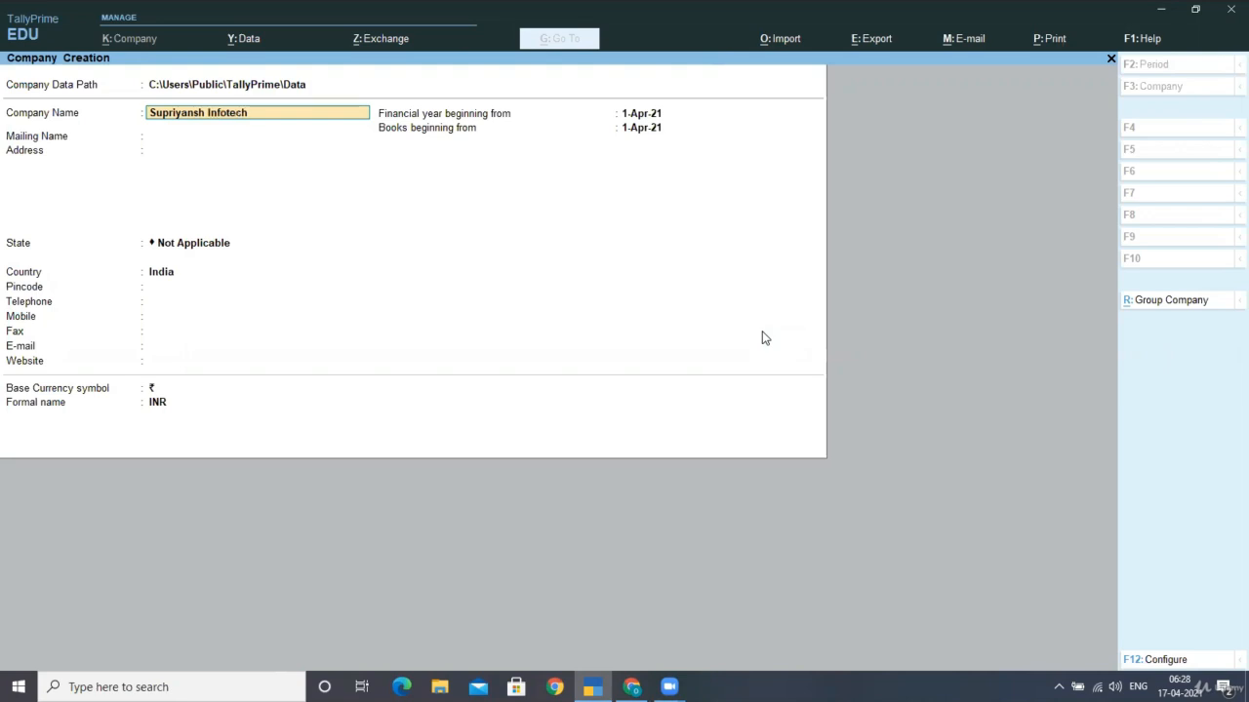
pyautogui.press('Return')
pyautogui.press('Return')
pyautogui.press('Return')
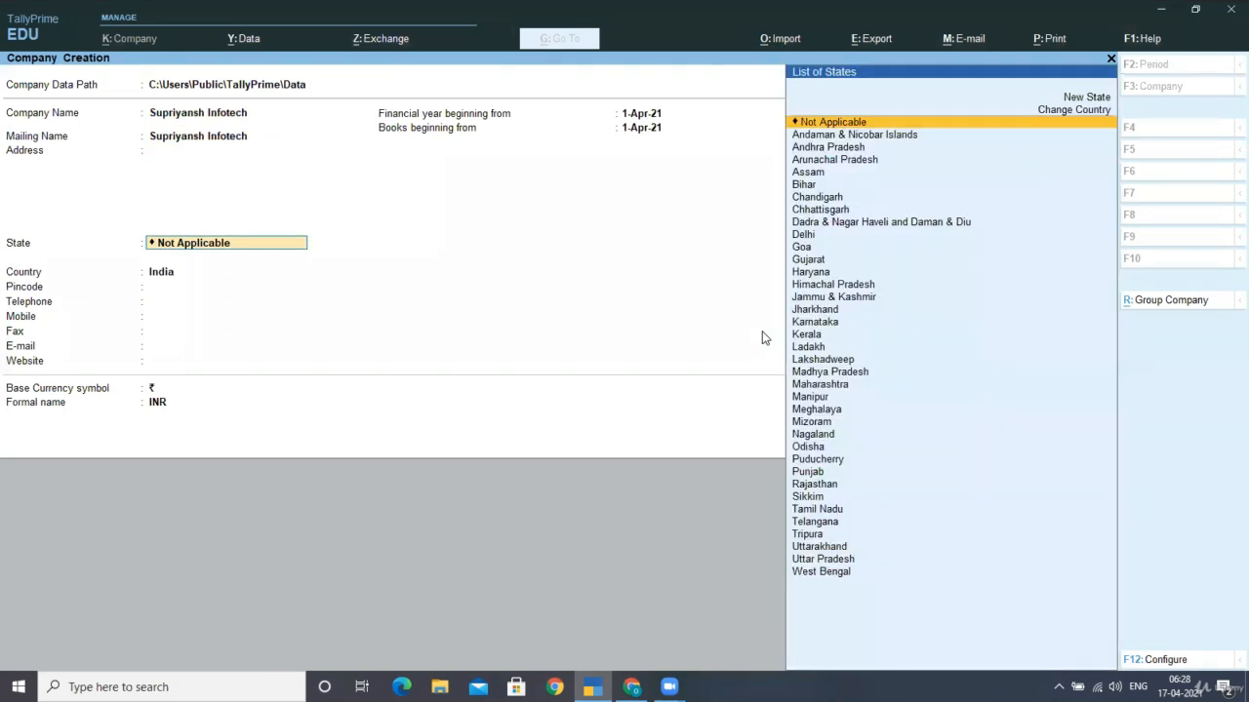
pyautogui.write('de')
pyautogui.press('Return')
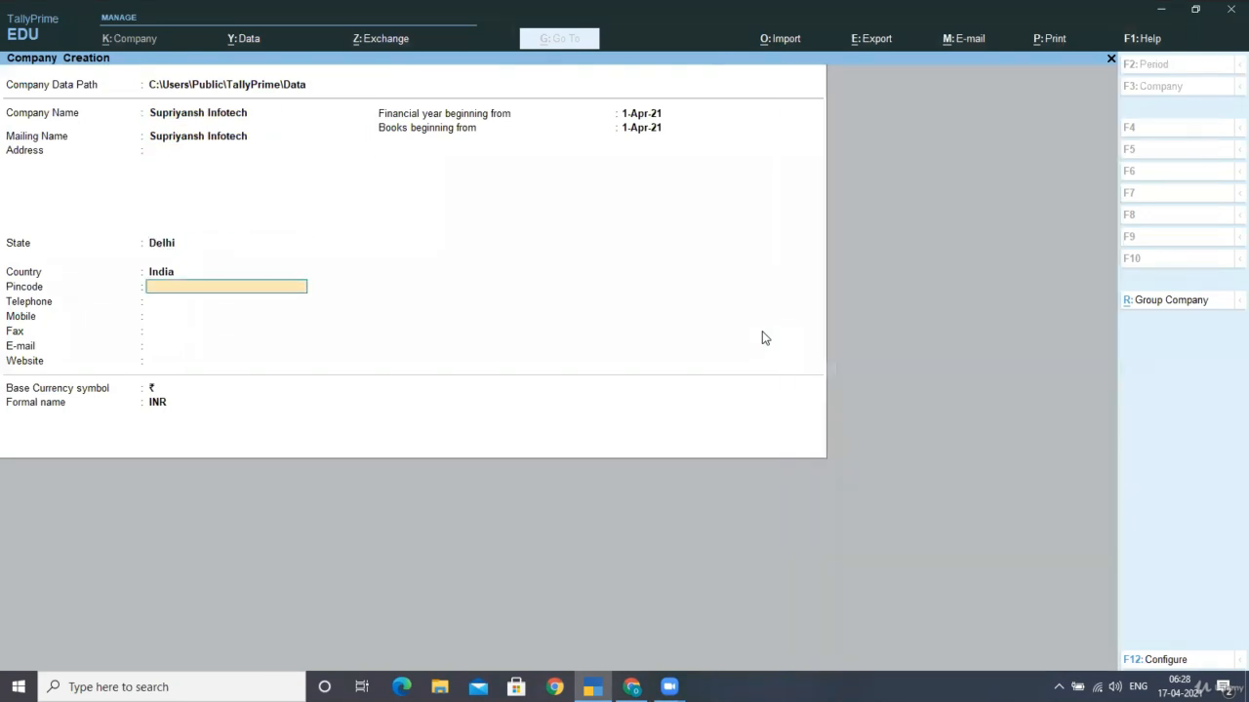
pyautogui.press('Return')
pyautogui.press('Return')
pyautogui.press('Return')
pyautogui.press('Return')
pyautogui.press('Return')
pyautogui.press('Return')
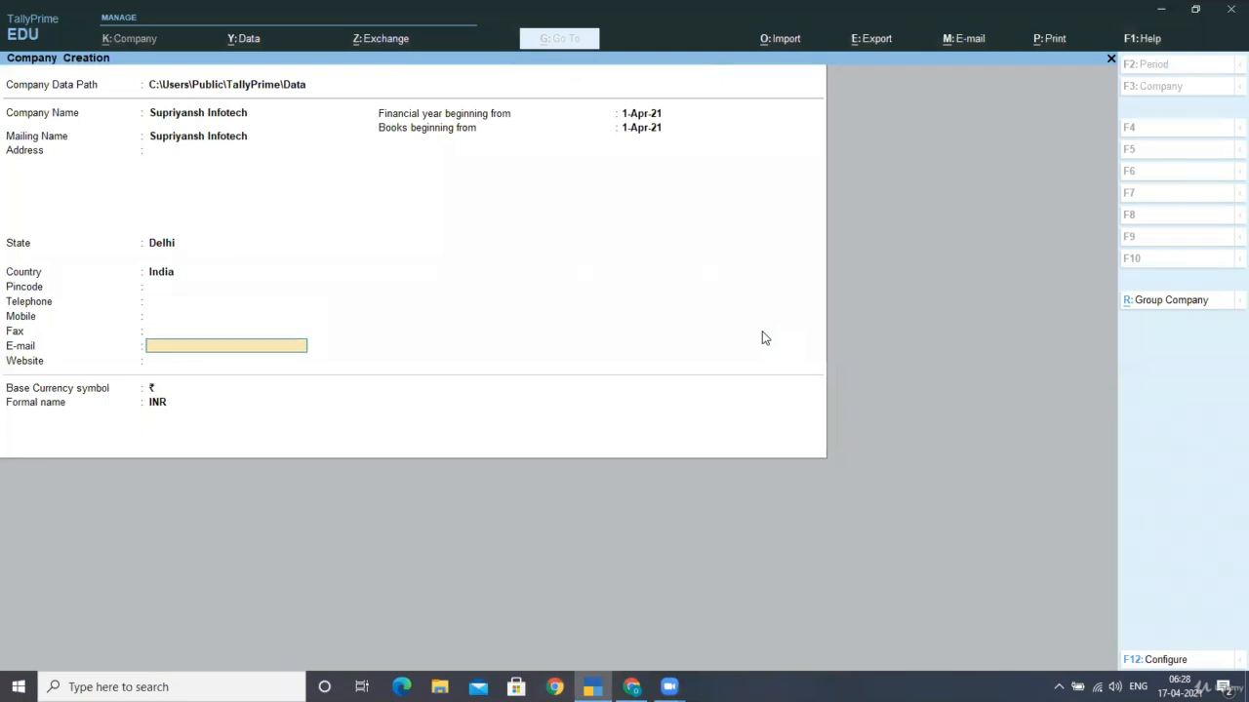
pyautogui.write('1-4-20')
pyautogui.press('Return')
pyautogui.press('Return')
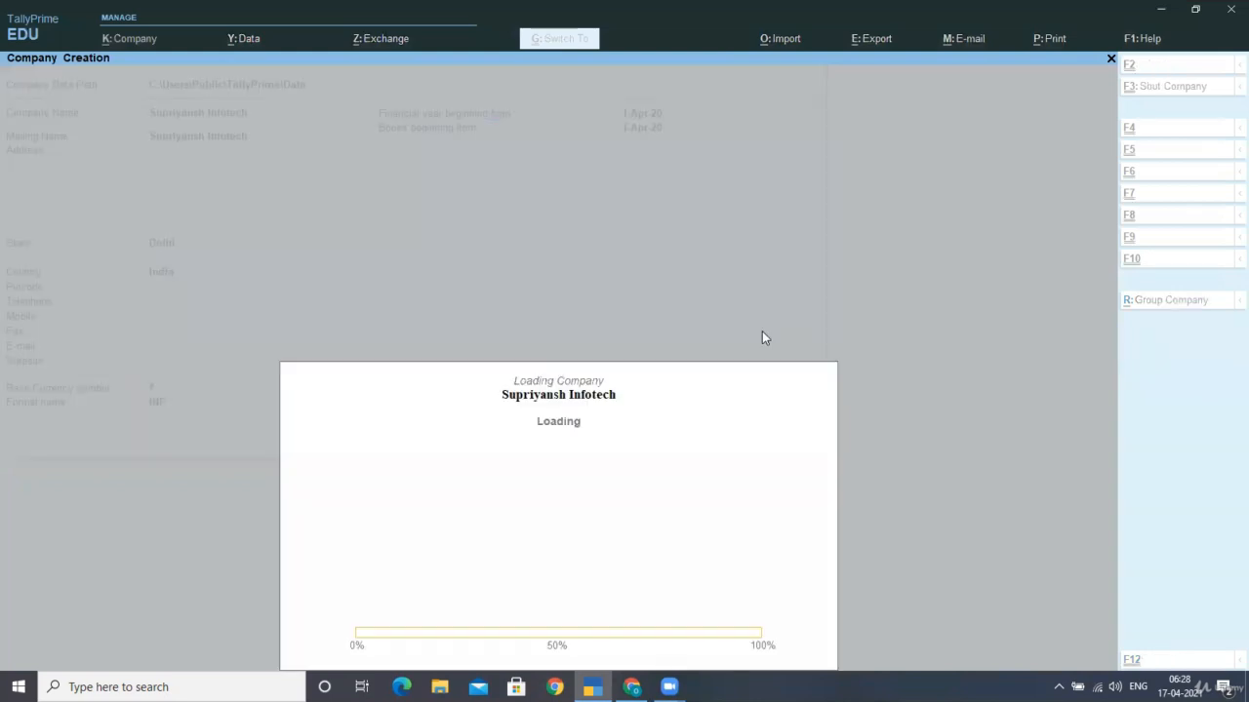
# Keep GST enabled with Delhi as the GST state and return to Company Features
pyautogui.press('Return')
pyautogui.press('Return')
pyautogui.press('Return')
pyautogui.press('Return')
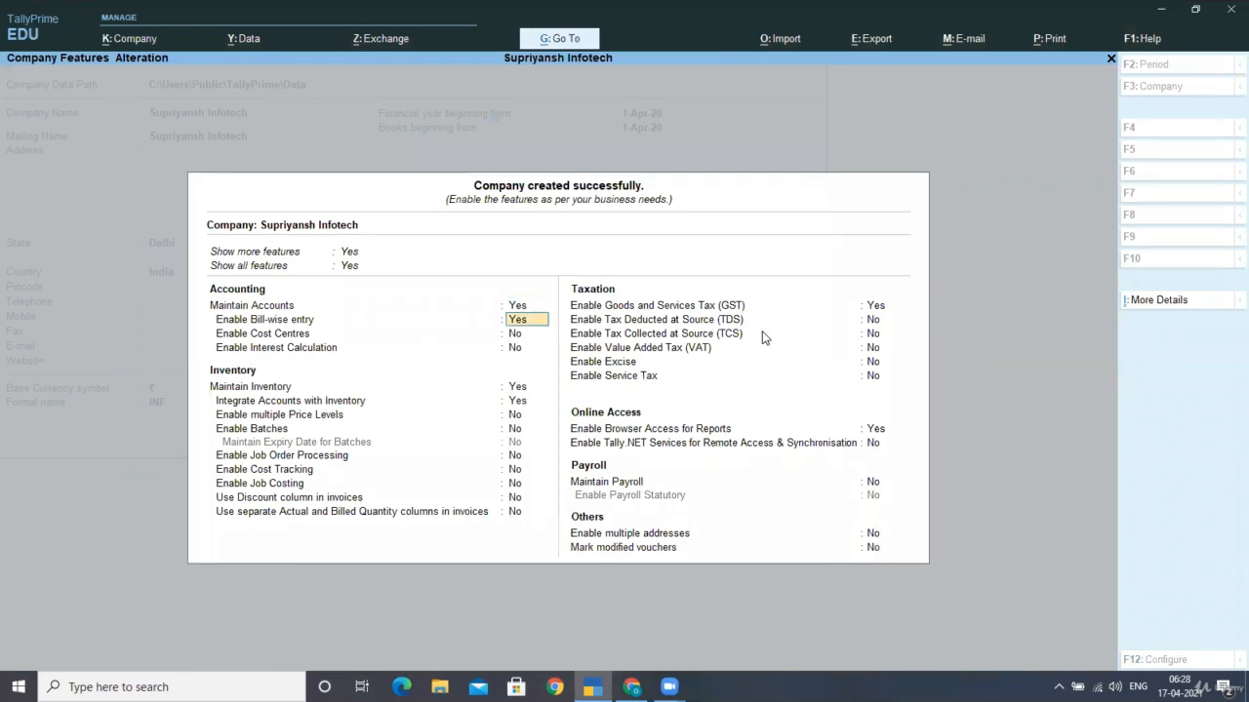
pyautogui.press('Return')
pyautogui.press('Return')
pyautogui.press('Return')
pyautogui.press('Return')
pyautogui.press('Return')
pyautogui.press('Return')
pyautogui.press('Return')
pyautogui.press('Return')
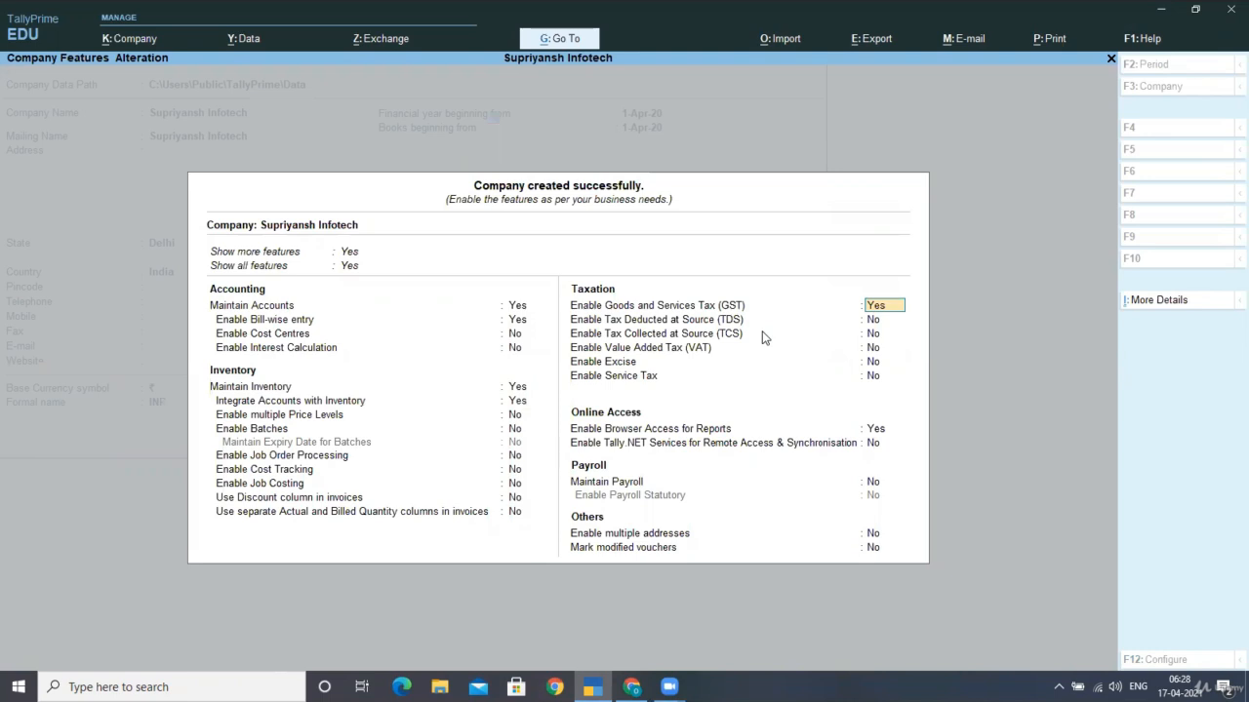
pyautogui.press('Return')
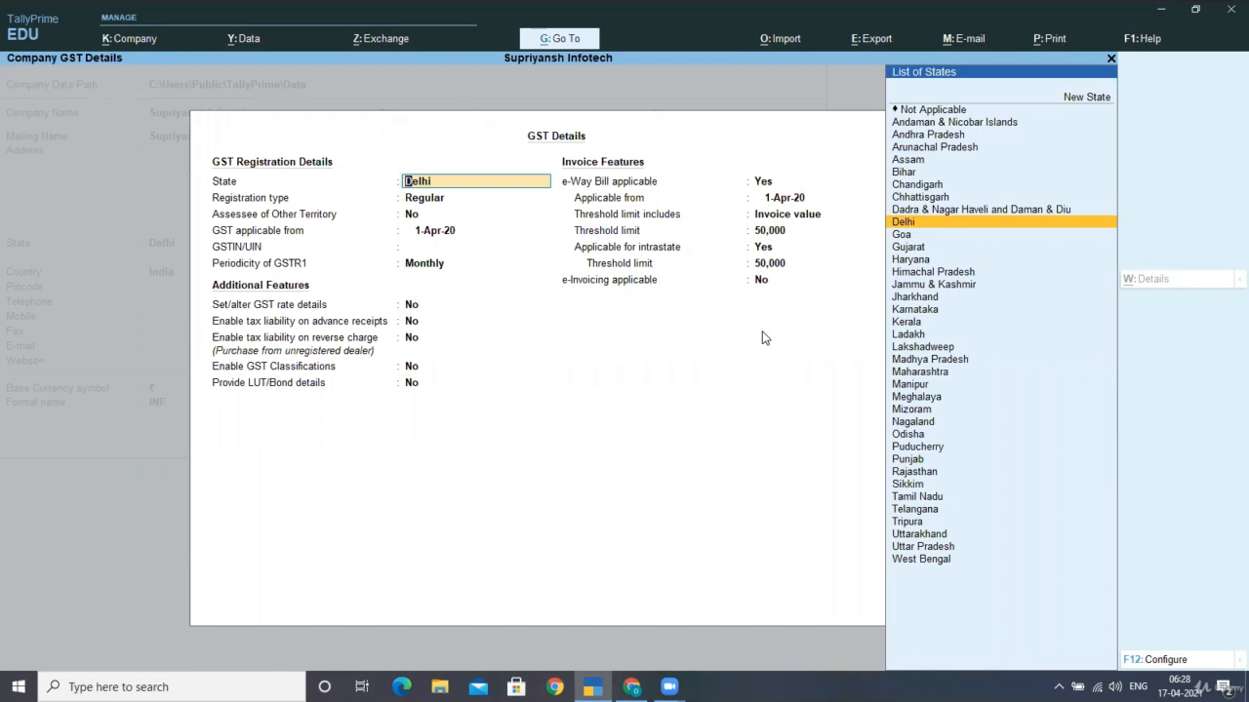
pyautogui.press('Return')
pyautogui.press('BackSpace')
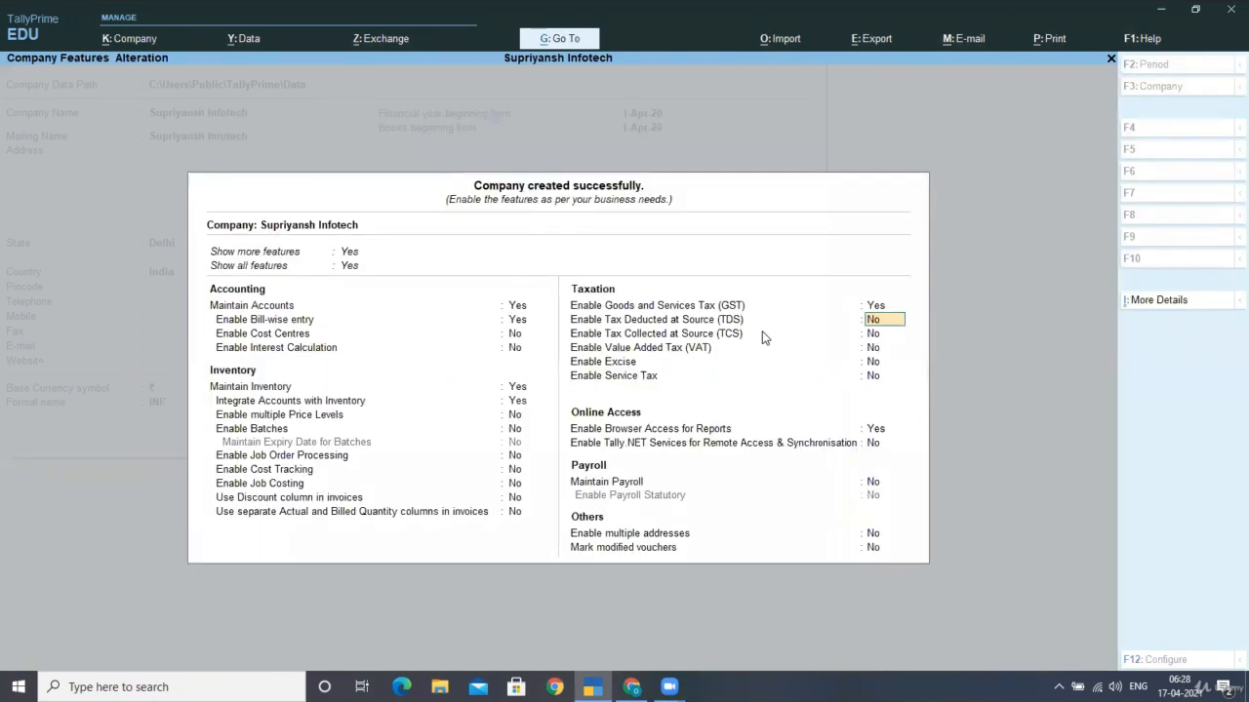
pyautogui.press('Return')
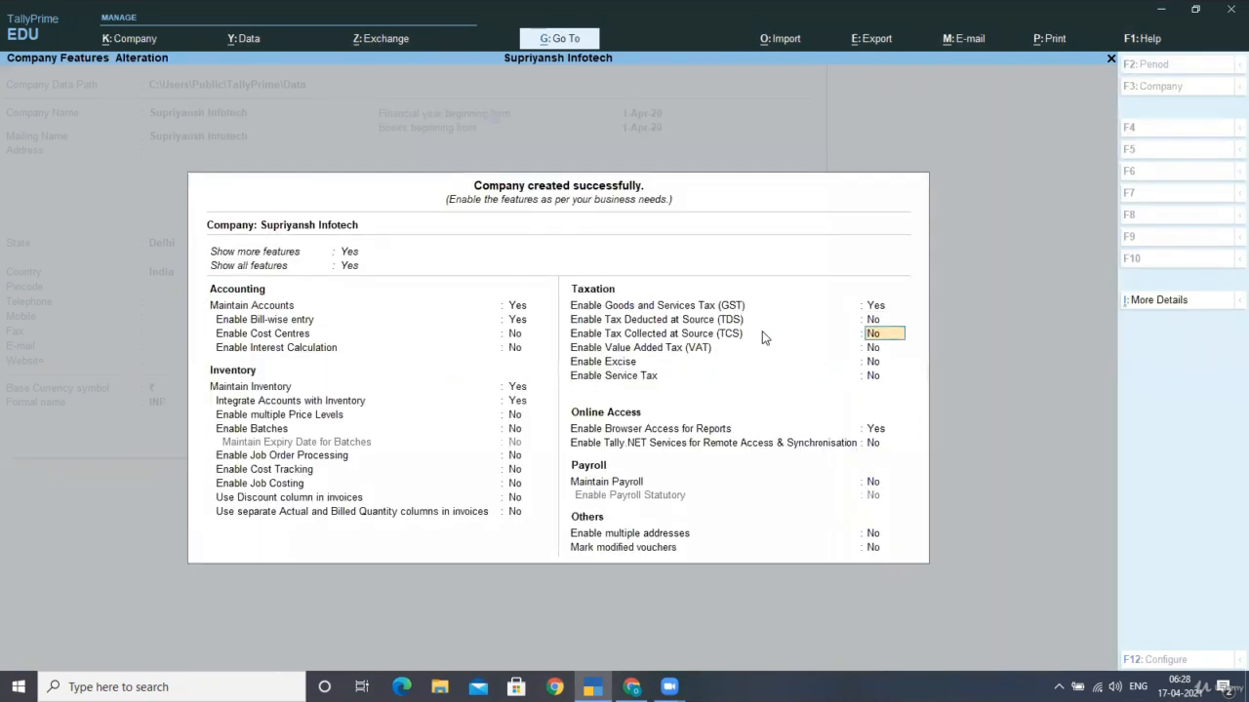
# Enable Tax Deducted at Source and enter the company's TAN registration number
pyautogui.press('Up')
pyautogui.press('Return')
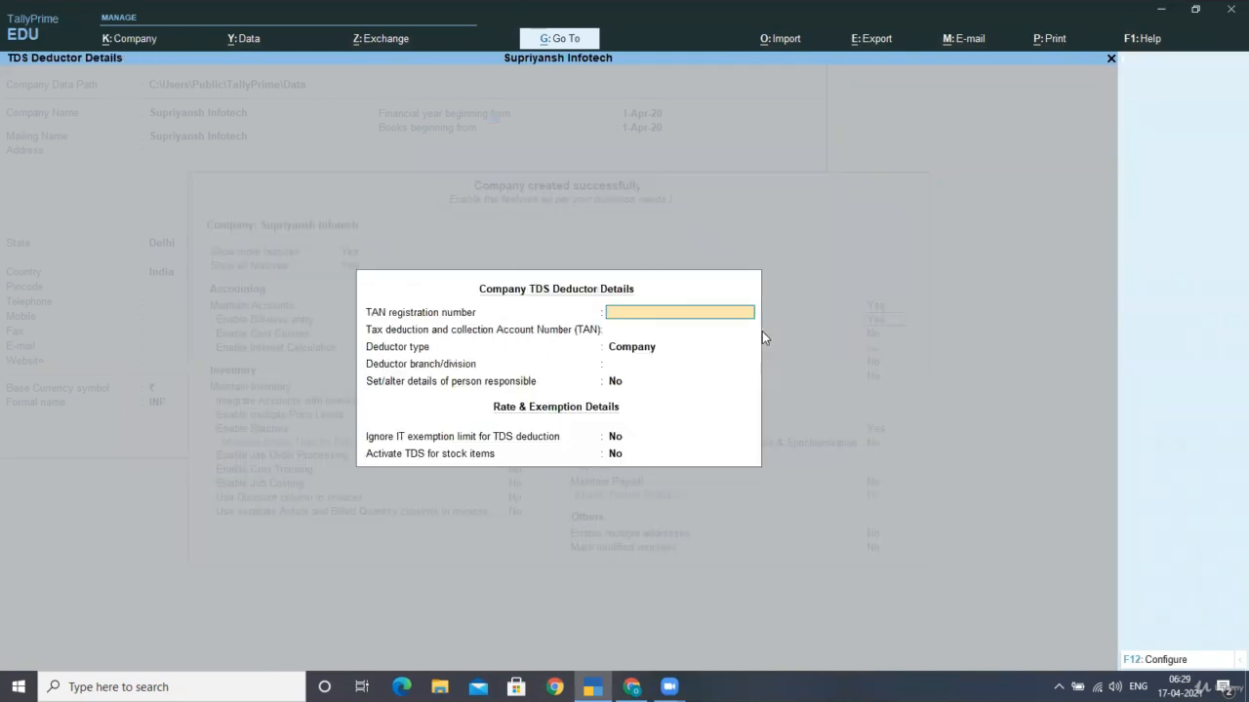
pyautogui.press('Return')
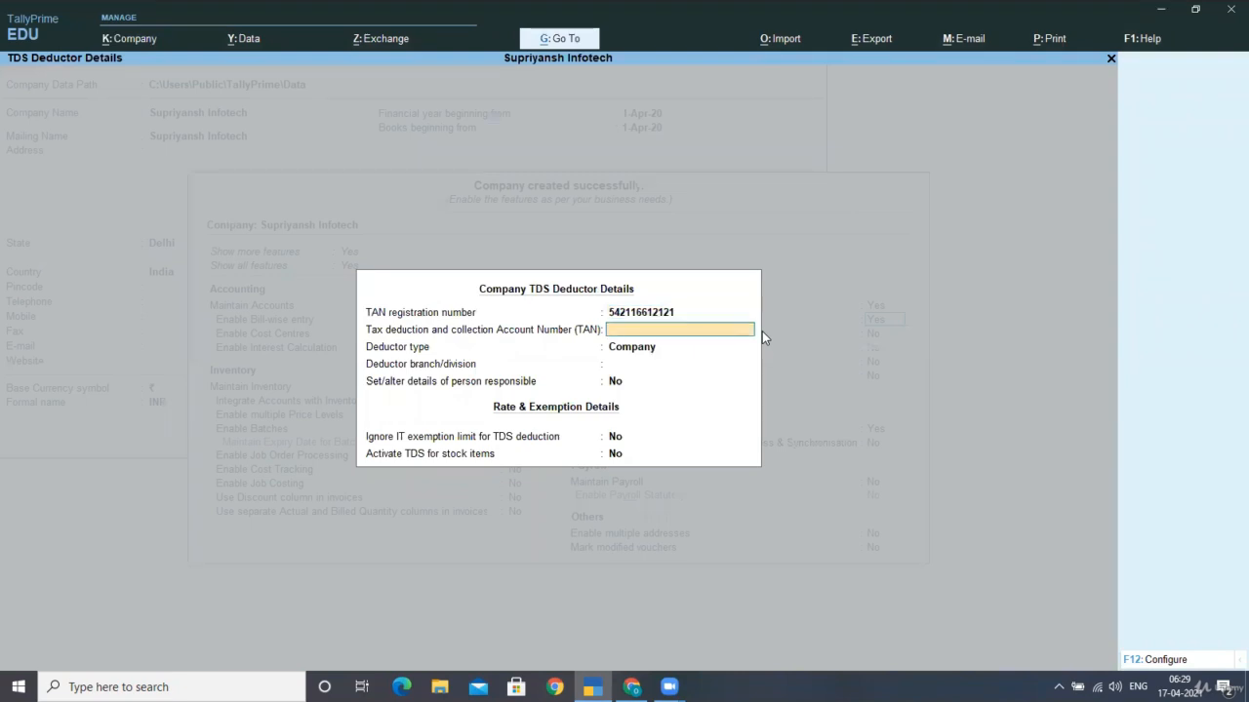
# Choose Company as deductor type and set person responsible details to Yes
pyautogui.press('Return')
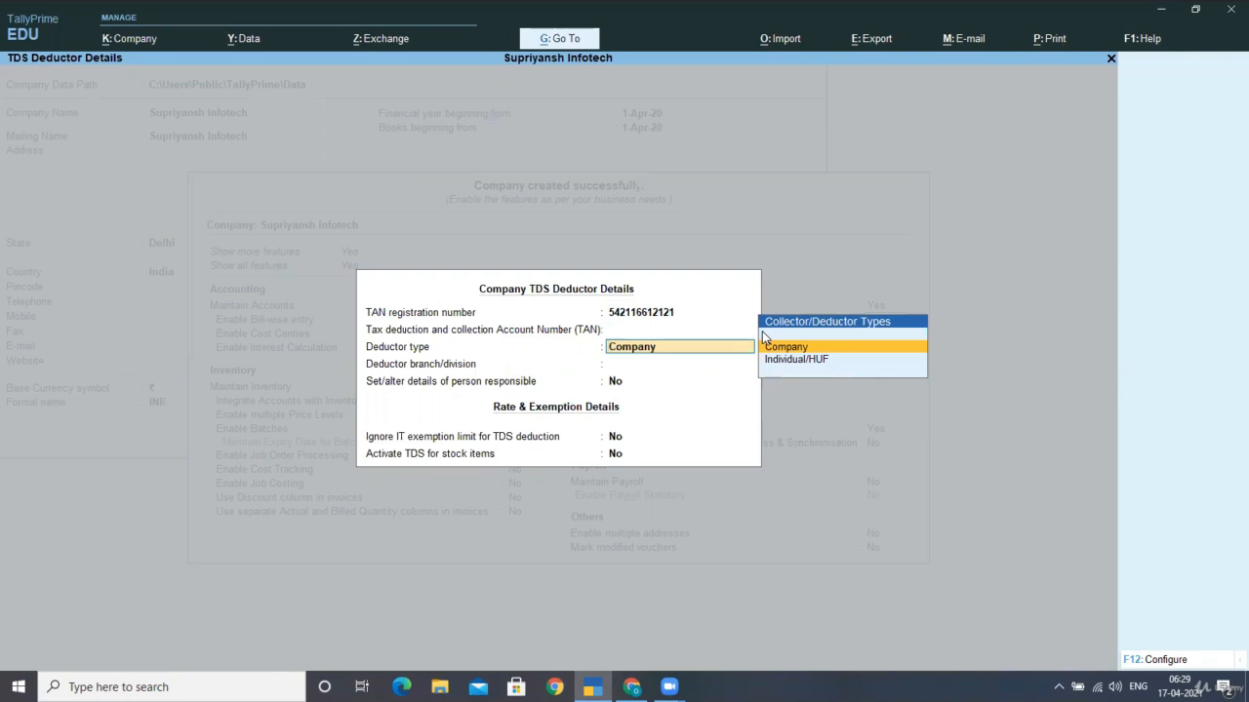
pyautogui.press('Return')
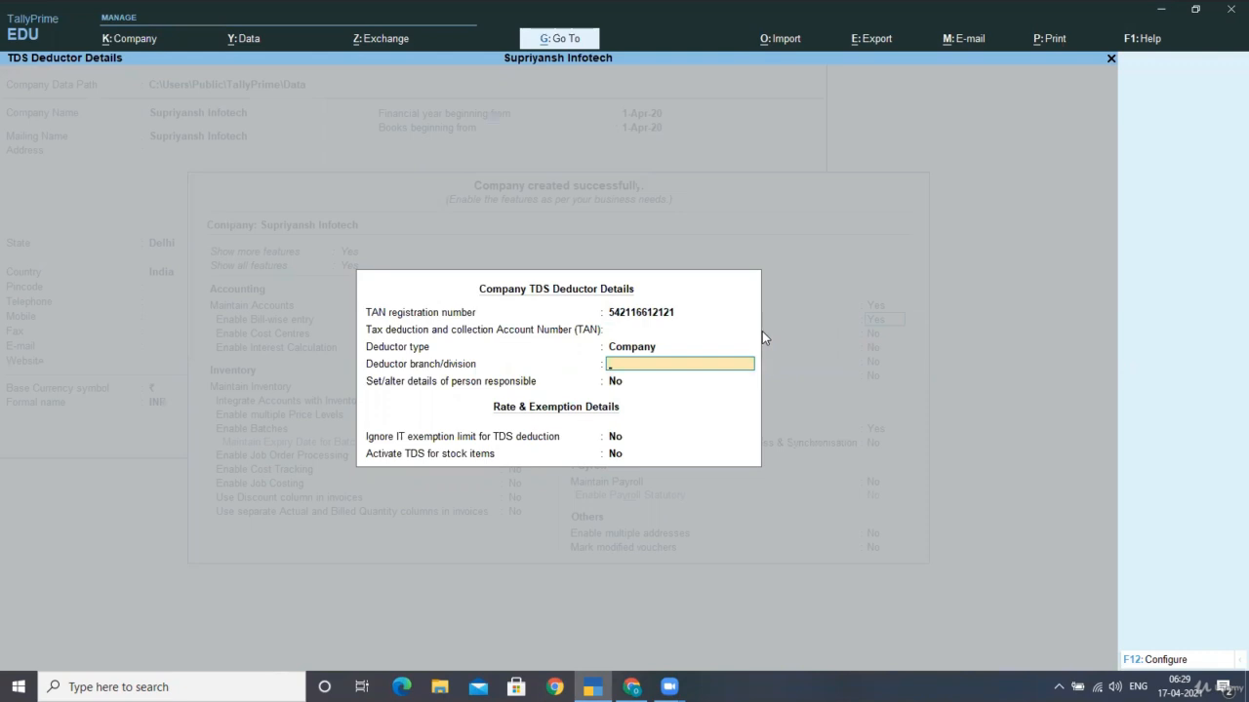
pyautogui.press('Return')
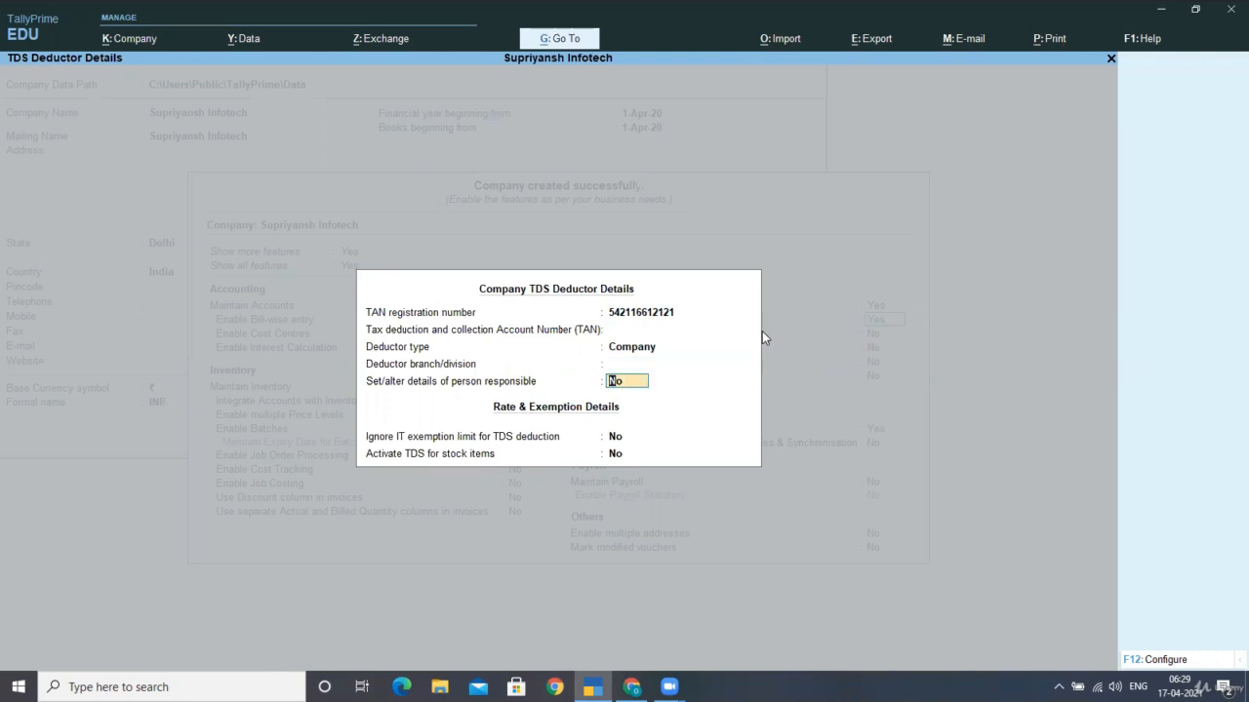
pyautogui.write('yes')
pyautogui.press('Return')
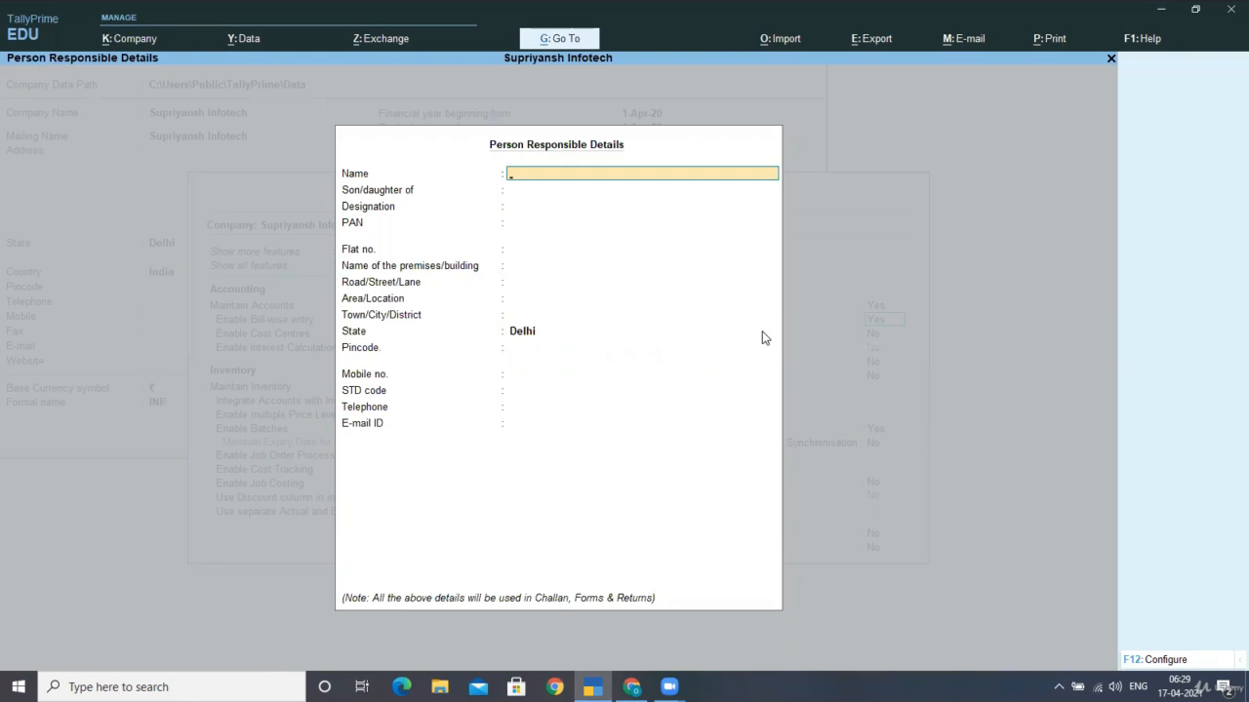
# Dismiss the Person Responsible Details form unfilled, returning to Company TDS Deductor Details
pyautogui.press('Escape')
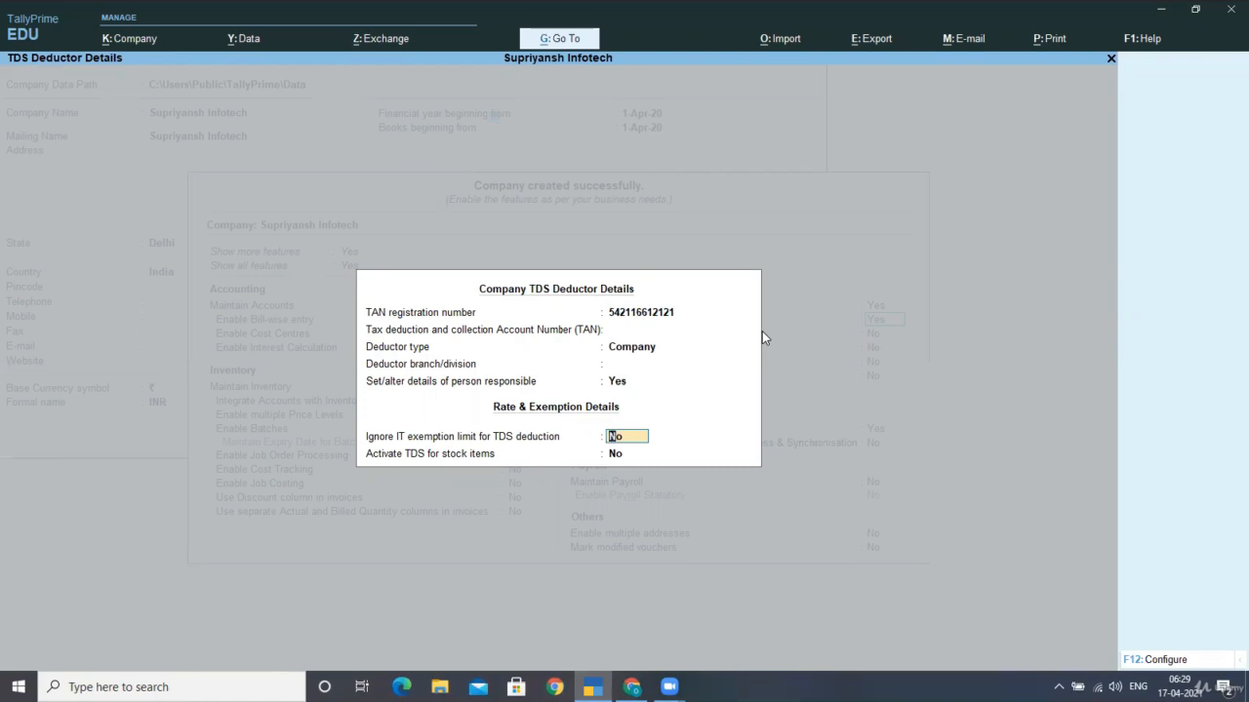
# Leave exemption and stock-item TDS options at No and accept deductor details and company features
pyautogui.press('Return')
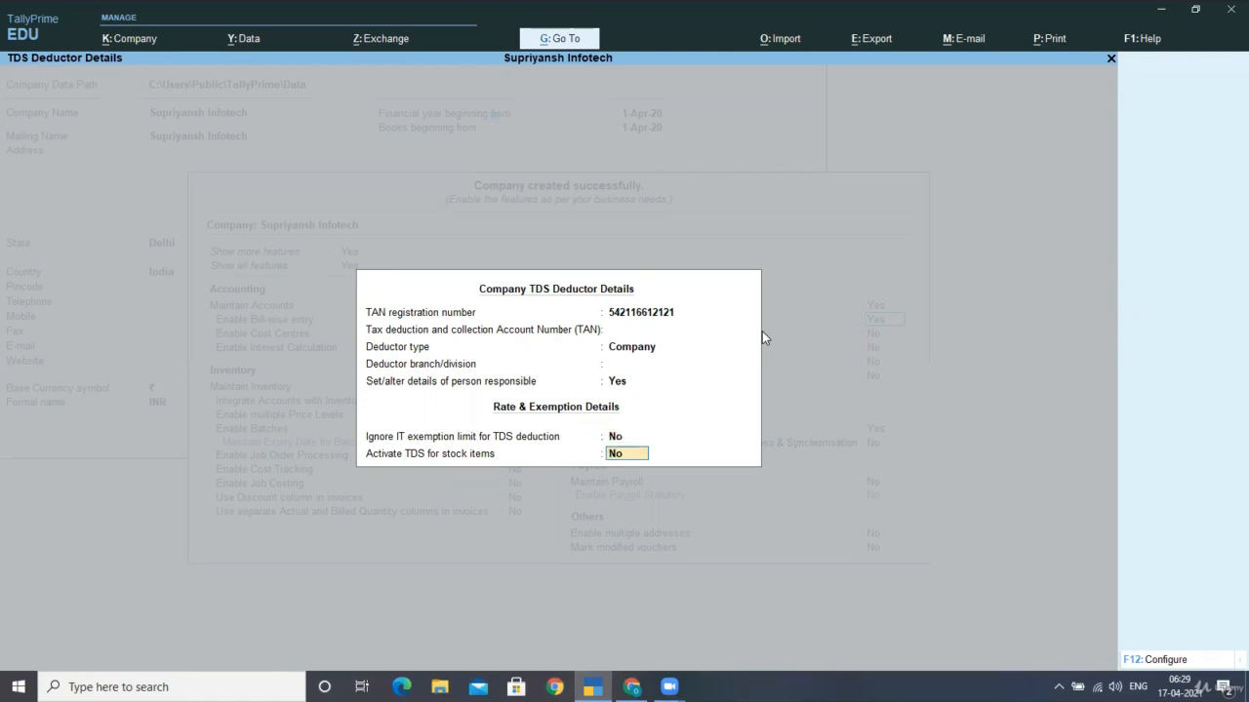
pyautogui.press('Up')
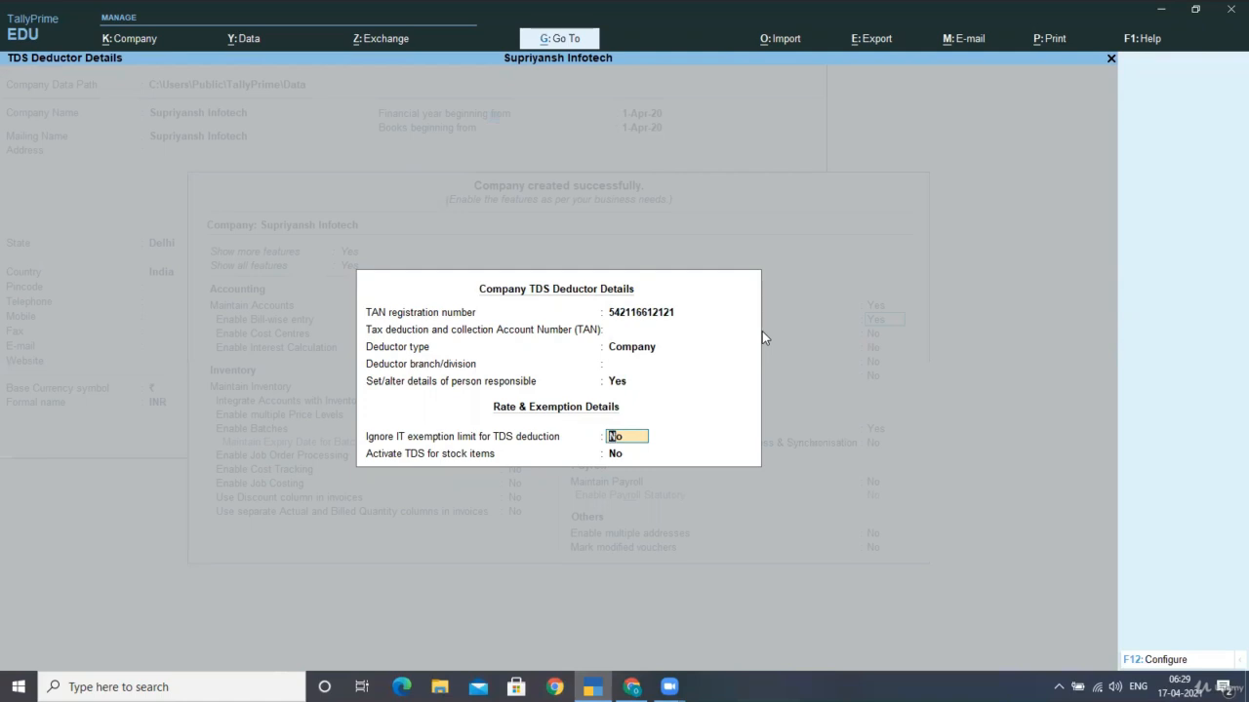
pyautogui.press('Return')
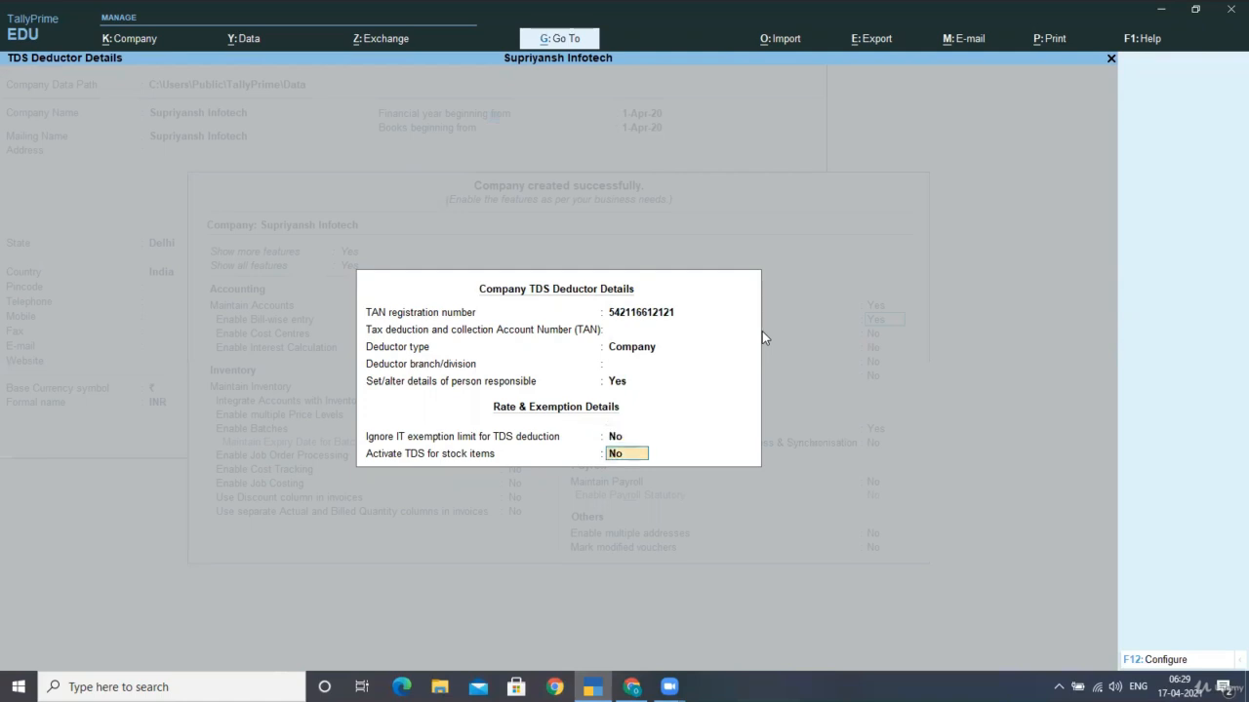
pyautogui.press('ctrl')
pyautogui.hotkey('ctrl', 'a')
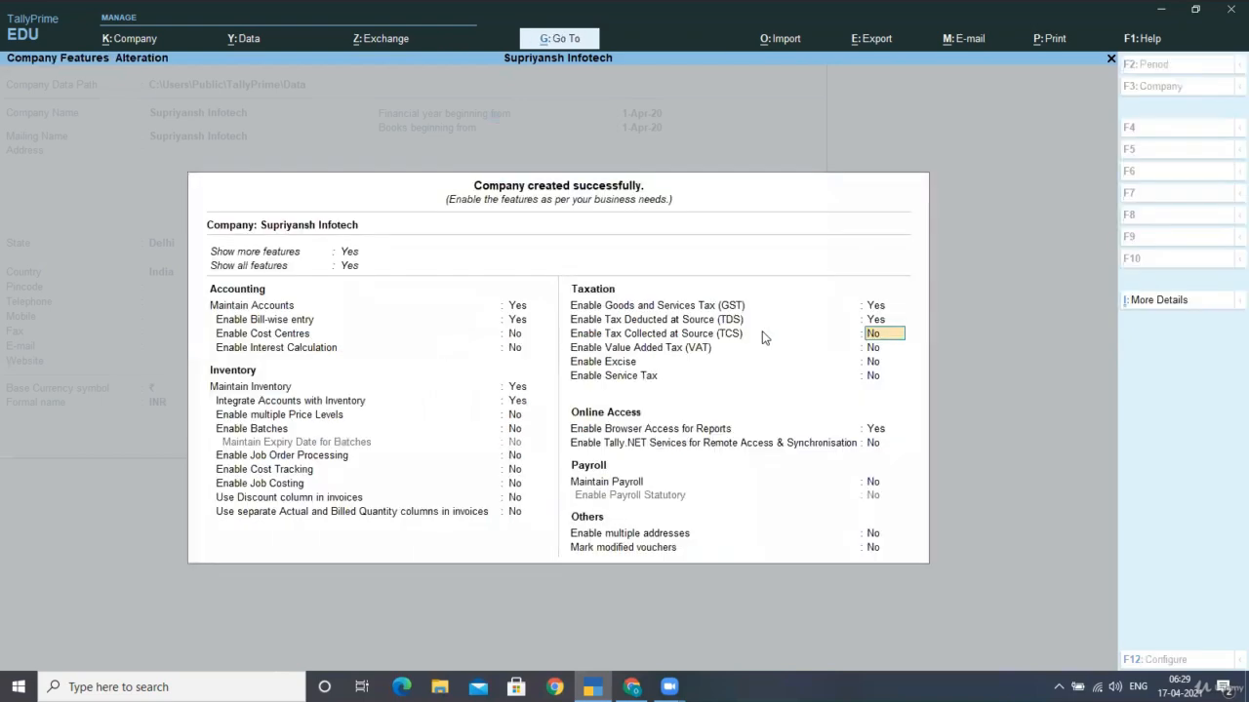
pyautogui.hotkey('ctrl', 'a')
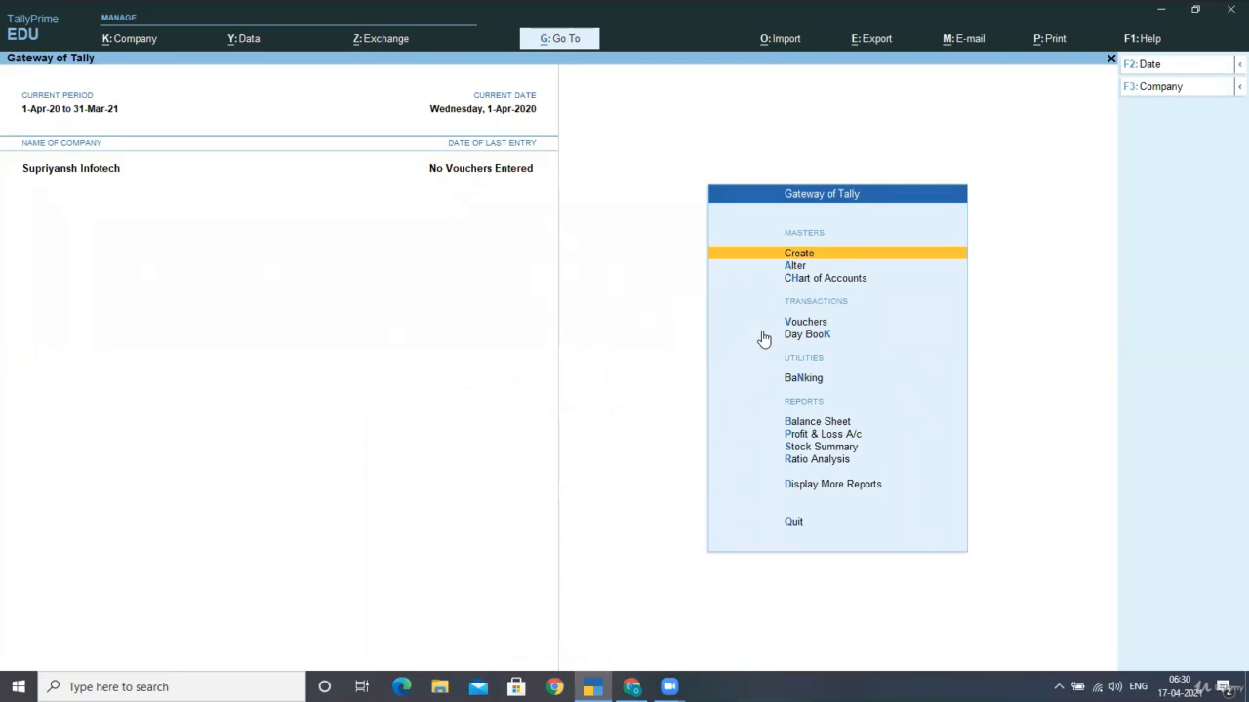
# Open a new ledger creation form, then back out of it to the main menu
pyautogui.press('Return')
pyautogui.press('Down')
pyautogui.press('Return')
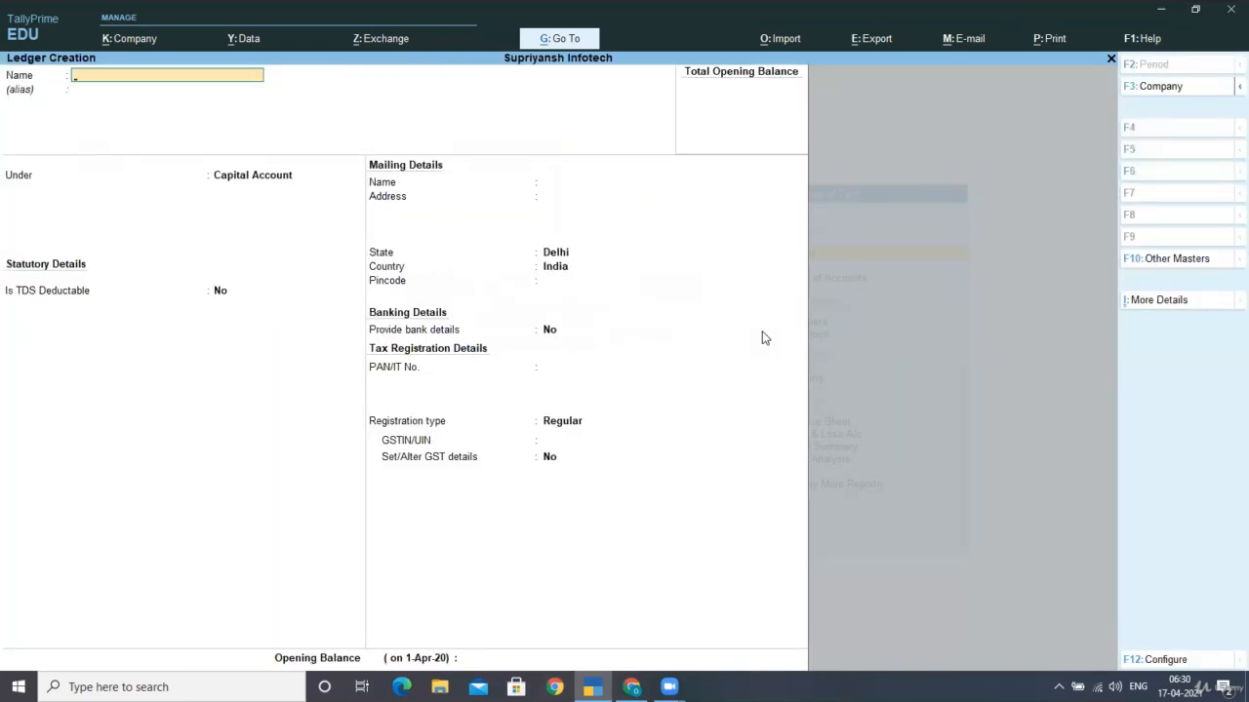
pyautogui.press('Escape')
pyautogui.press('Escape')
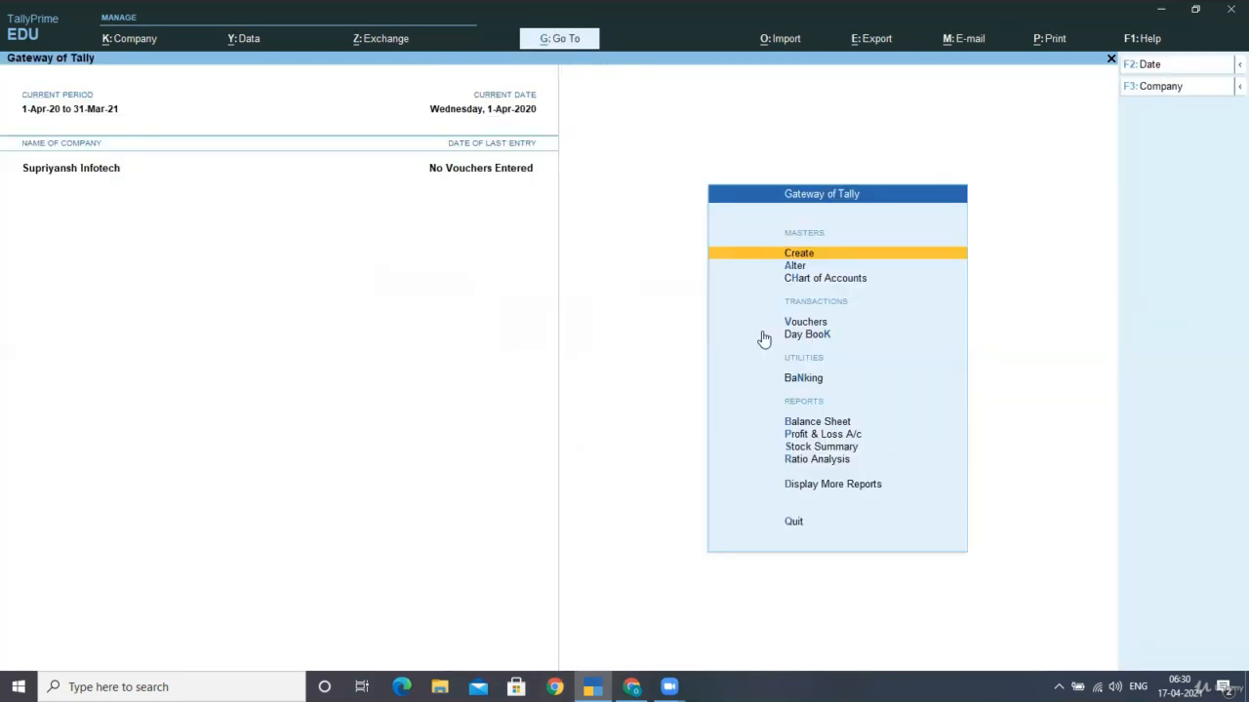
# Start a new TDS Nature of Payments master via Show More in the masters list
pyautogui.press('Return')
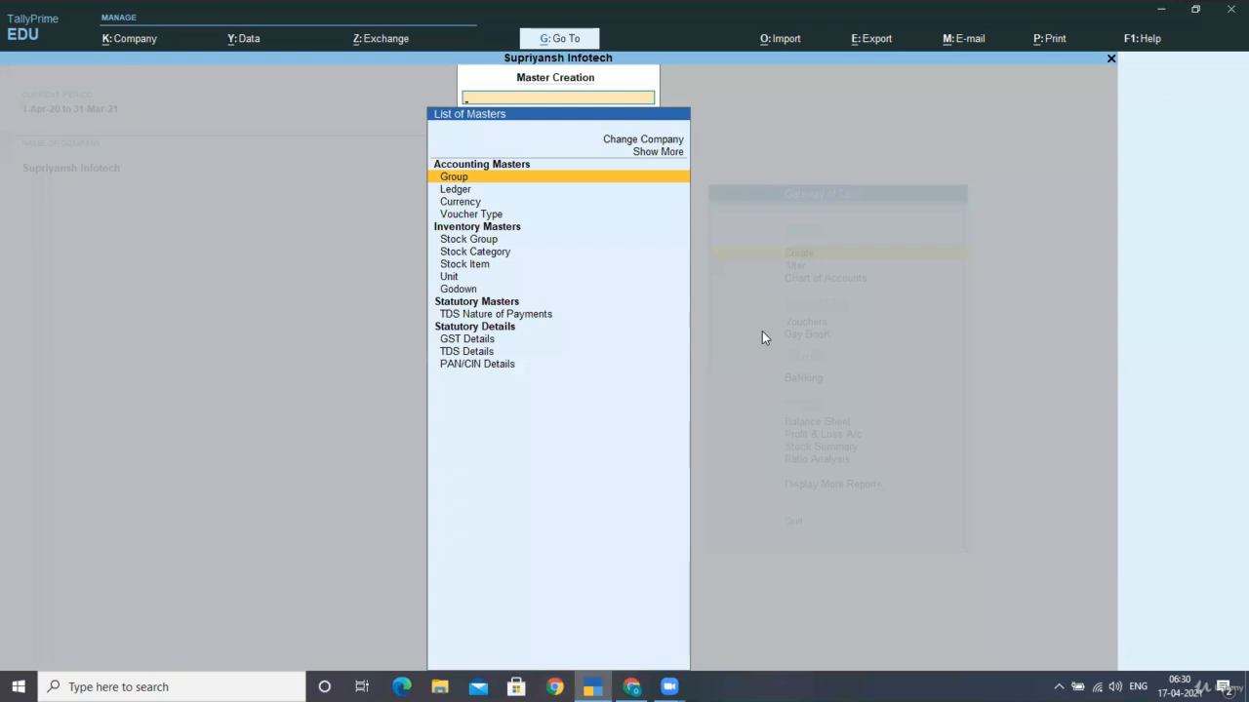
pyautogui.press('Up')
pyautogui.press('Up')
pyautogui.press('Return')
pyautogui.press('Down')
pyautogui.press('Down')
pyautogui.press('Down')
pyautogui.press('Down')
pyautogui.press('Down')
pyautogui.press('Down')
pyautogui.press('Down')
pyautogui.press('Down')
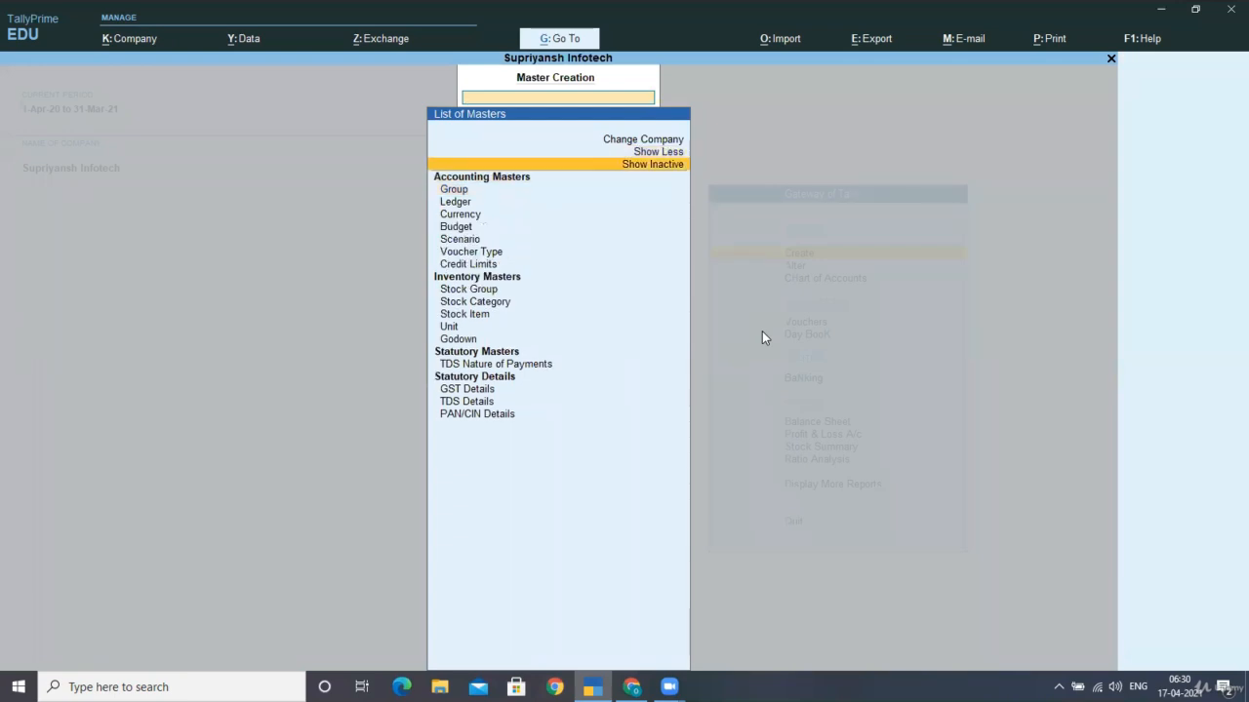
pyautogui.press('Down')
pyautogui.press('Down')
pyautogui.press('Down')
pyautogui.press('Down')
pyautogui.press('Down')
pyautogui.press('Down')
pyautogui.press('Down')
pyautogui.press('Down')
pyautogui.press('Down')
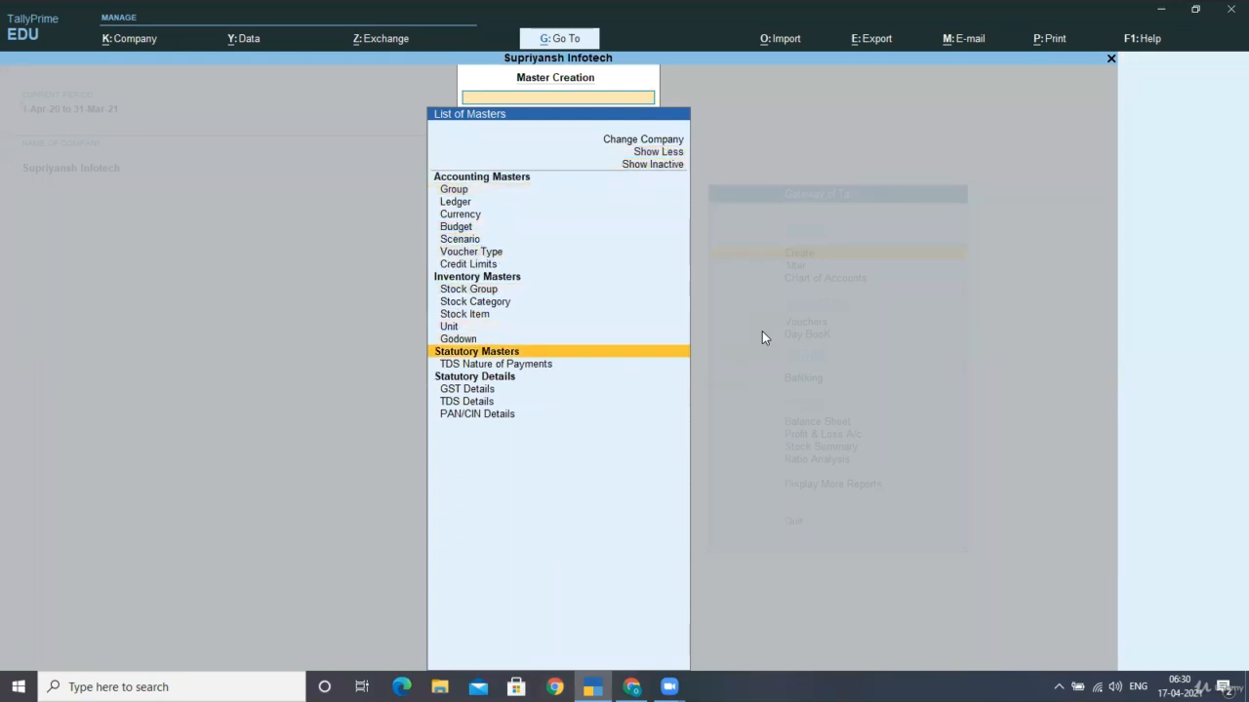
pyautogui.press('Return')
# Name it Payment to Contractor with section 194c, payment code 95 and remittance code 42
pyautogui.write('Payment to Contractor')
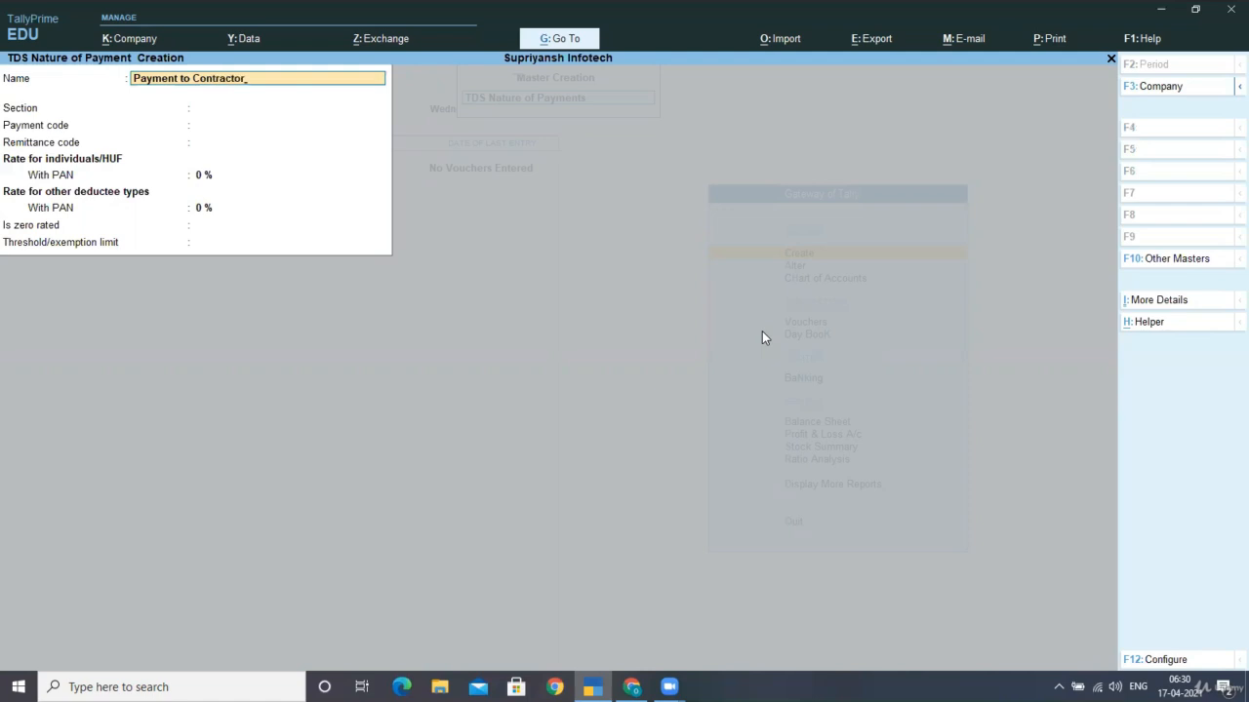
pyautogui.press('Return')
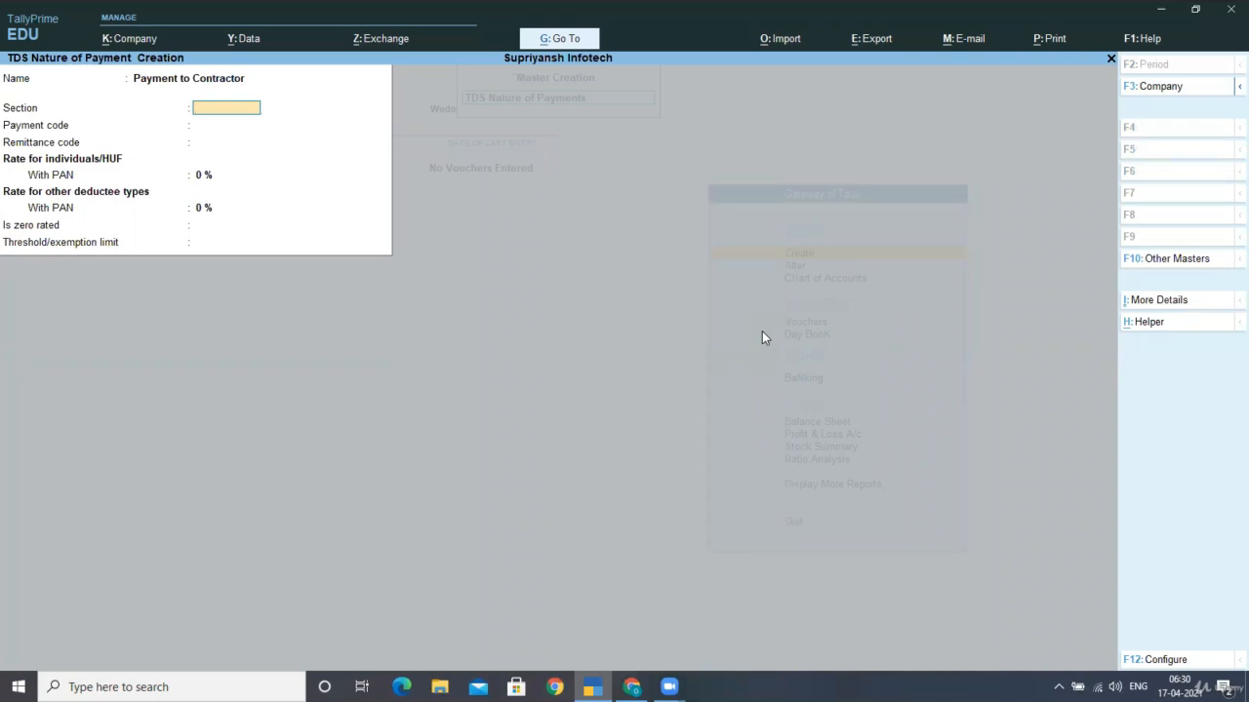
pyautogui.write('94c')
pyautogui.press('Return')
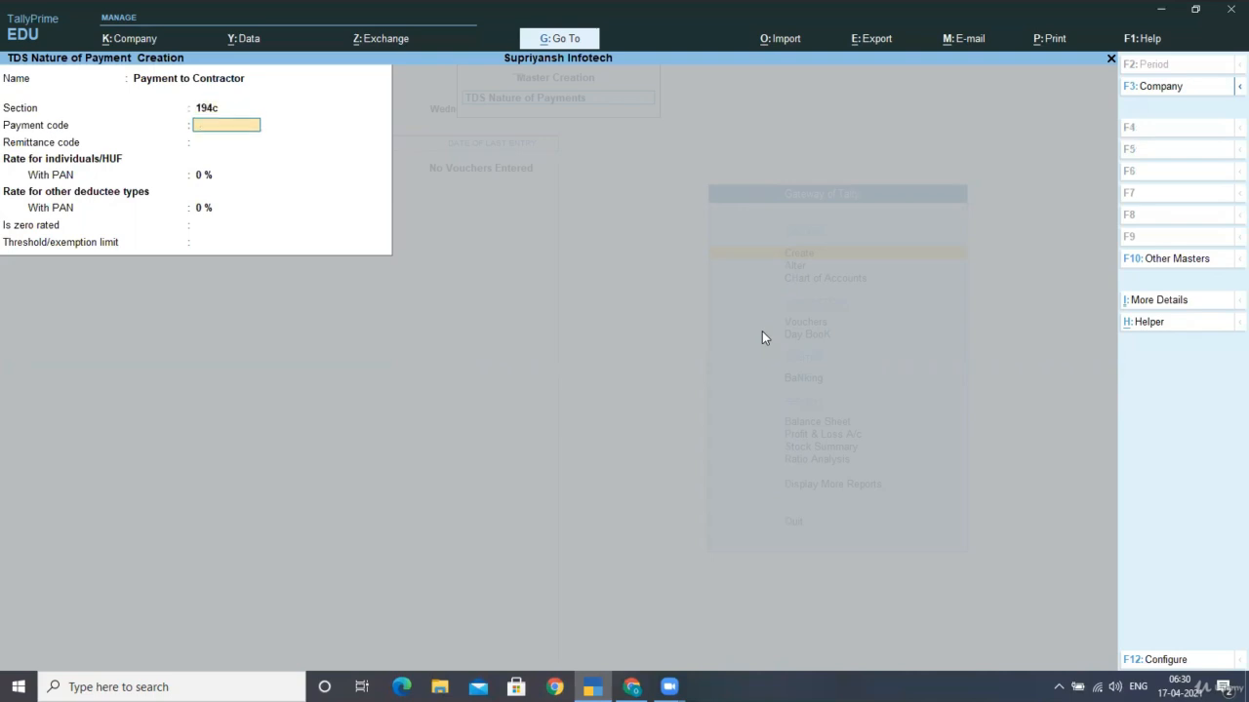
pyautogui.write('95')
pyautogui.press('Return')
pyautogui.write('42')
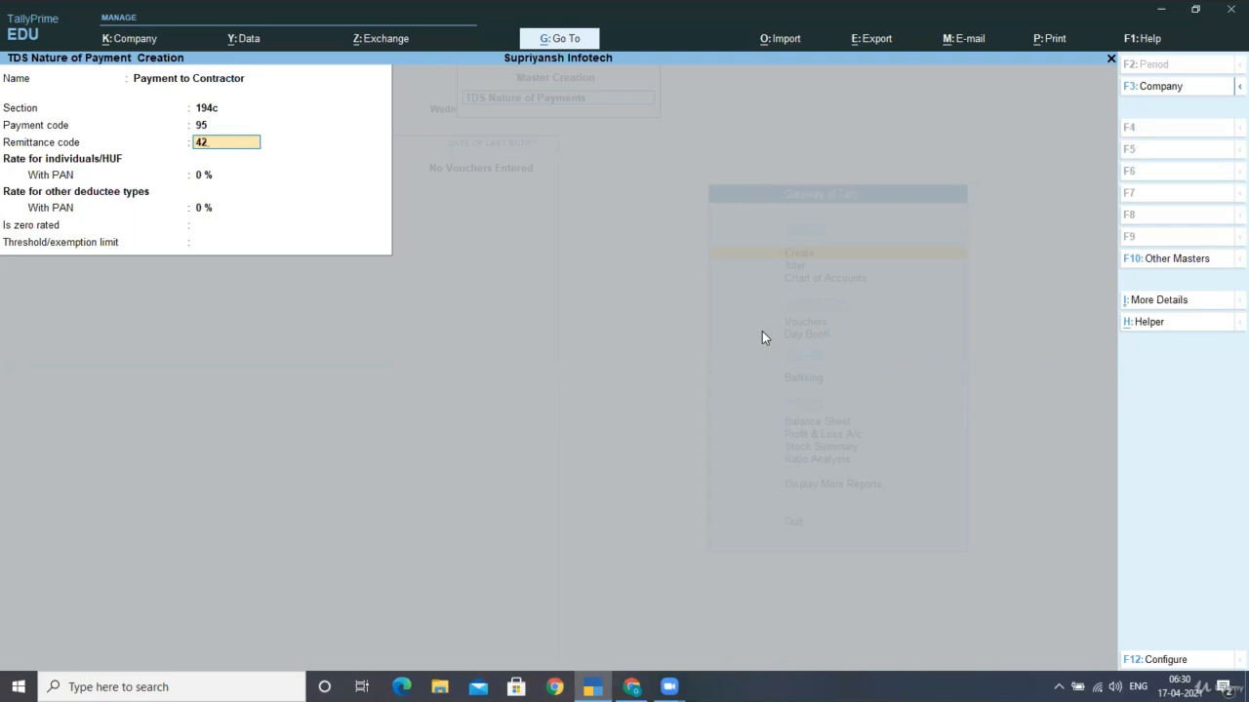
pyautogui.press('Return')
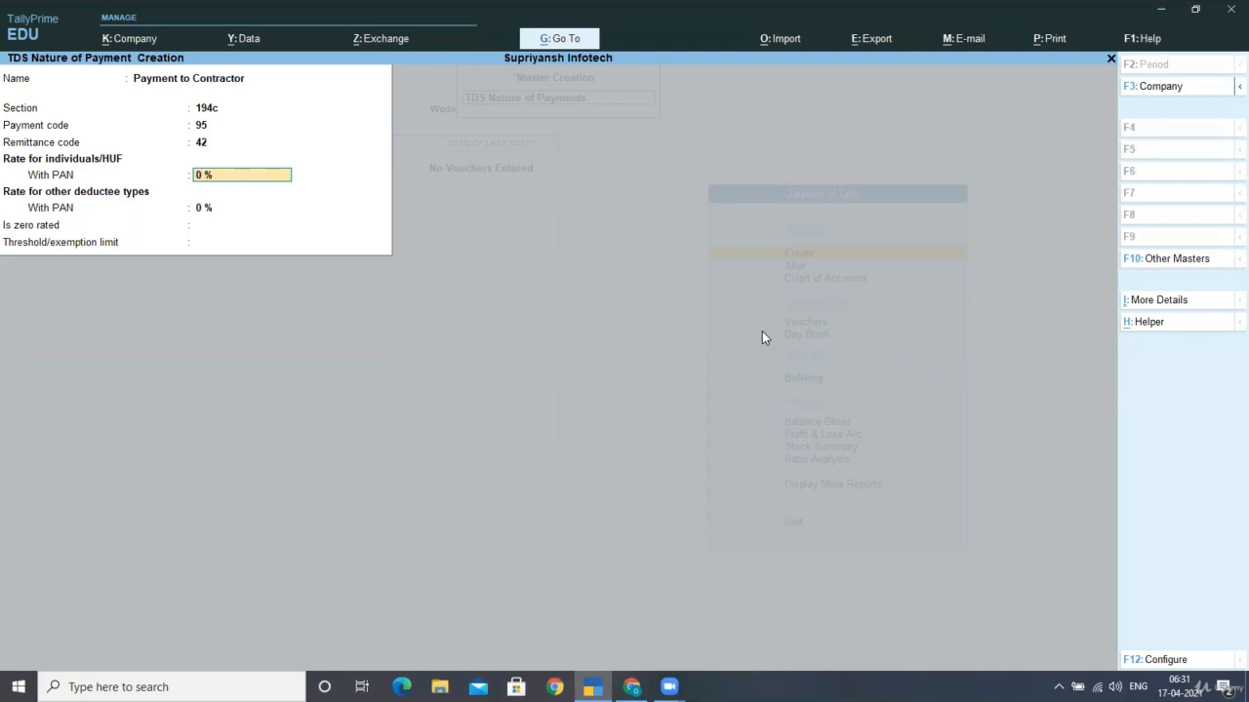
# Set both deductee rates to 2% and threshold 7500, then save Payment to Contractor
pyautogui.write('2')
pyautogui.press('Return')
pyautogui.write('2')
pyautogui.press('Return')
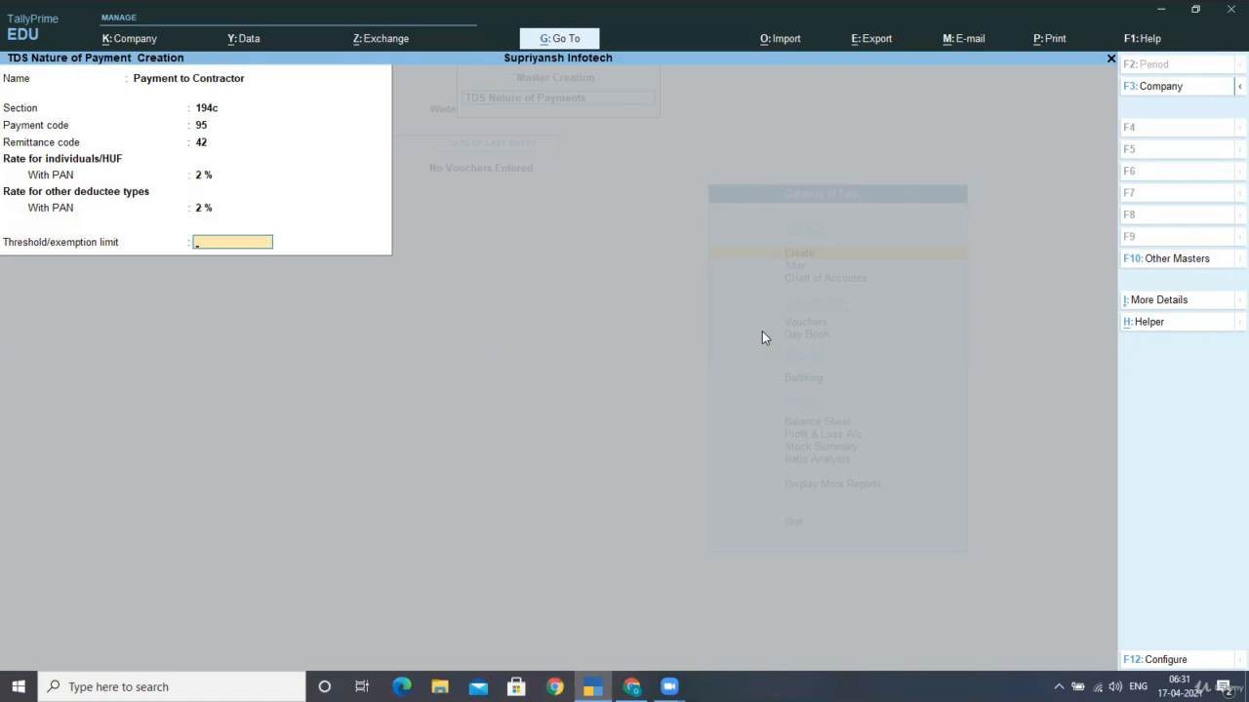
pyautogui.write('7500')
pyautogui.hotkey('ctrl', 'a')
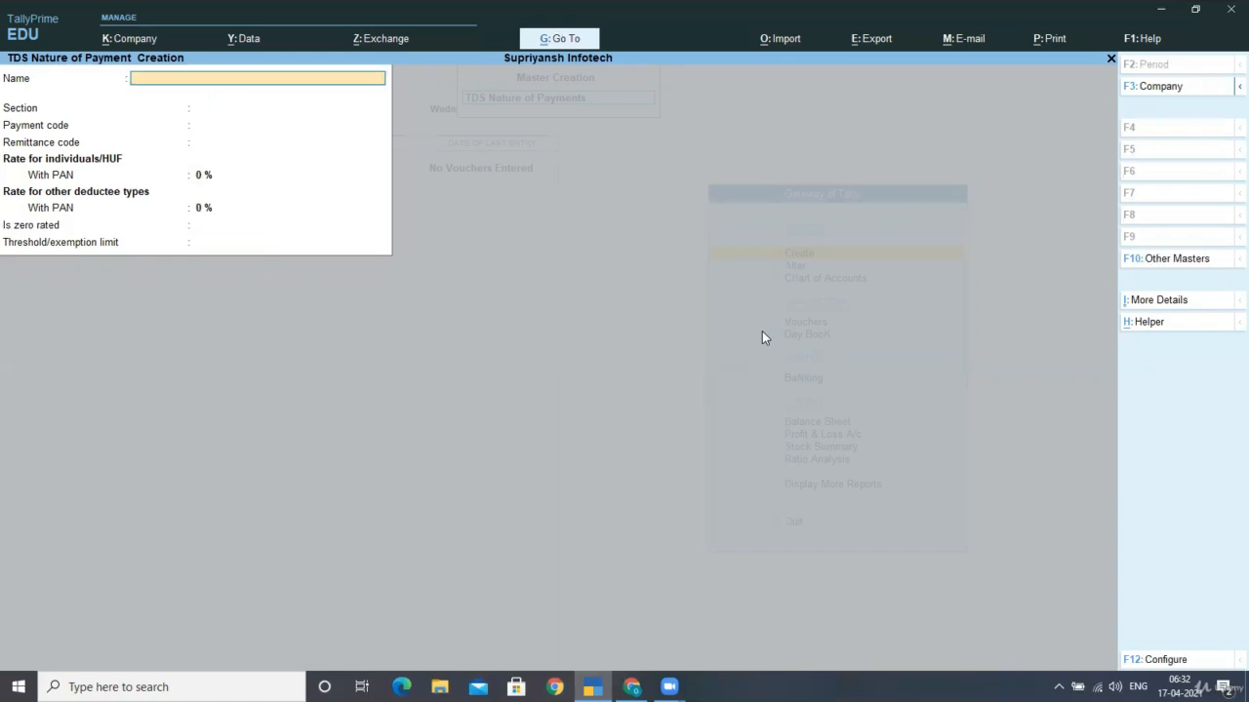
pyautogui.press('Escape')
# Quit the blank form and save a Canara Bank ledger under Bank Accounts
pyautogui.press('y')
pyautogui.press('Up')
pyautogui.press('Up')
pyautogui.press('Up')
pyautogui.press('Up')
pyautogui.press('Up')
pyautogui.press('Up')
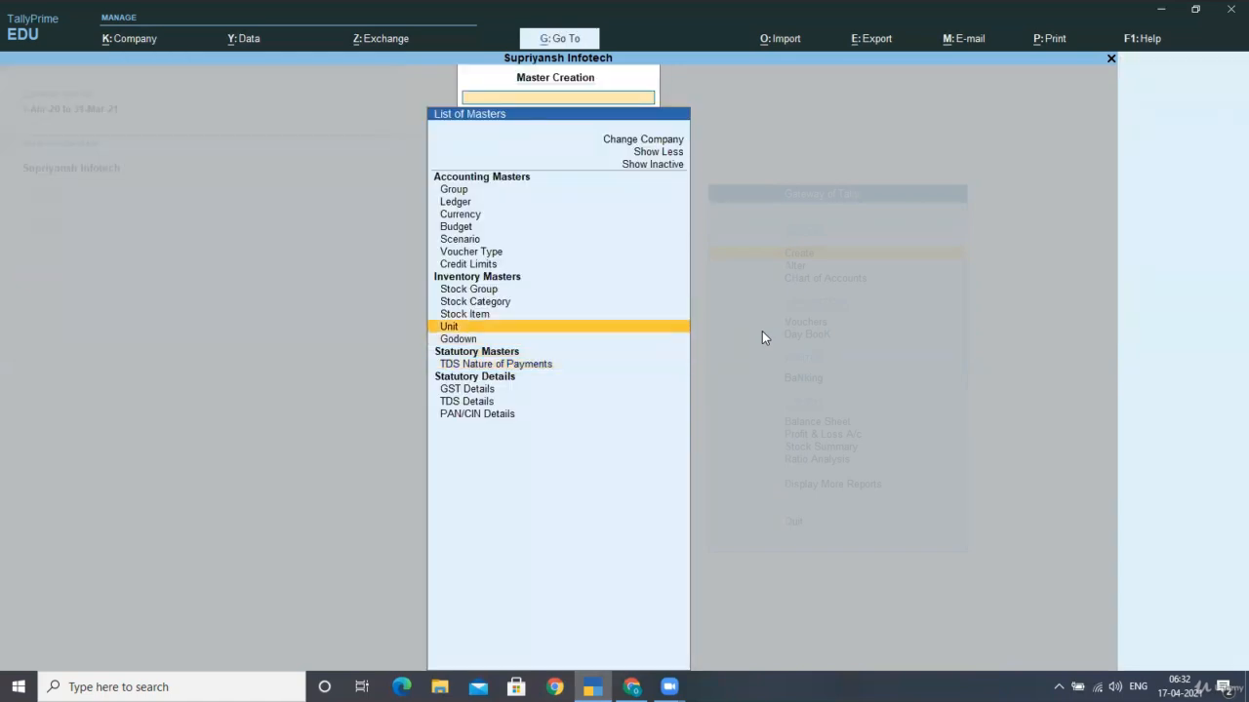
pyautogui.press('Up')
pyautogui.press('Up')
pyautogui.press('Up')
pyautogui.press('Up')
pyautogui.press('Up')
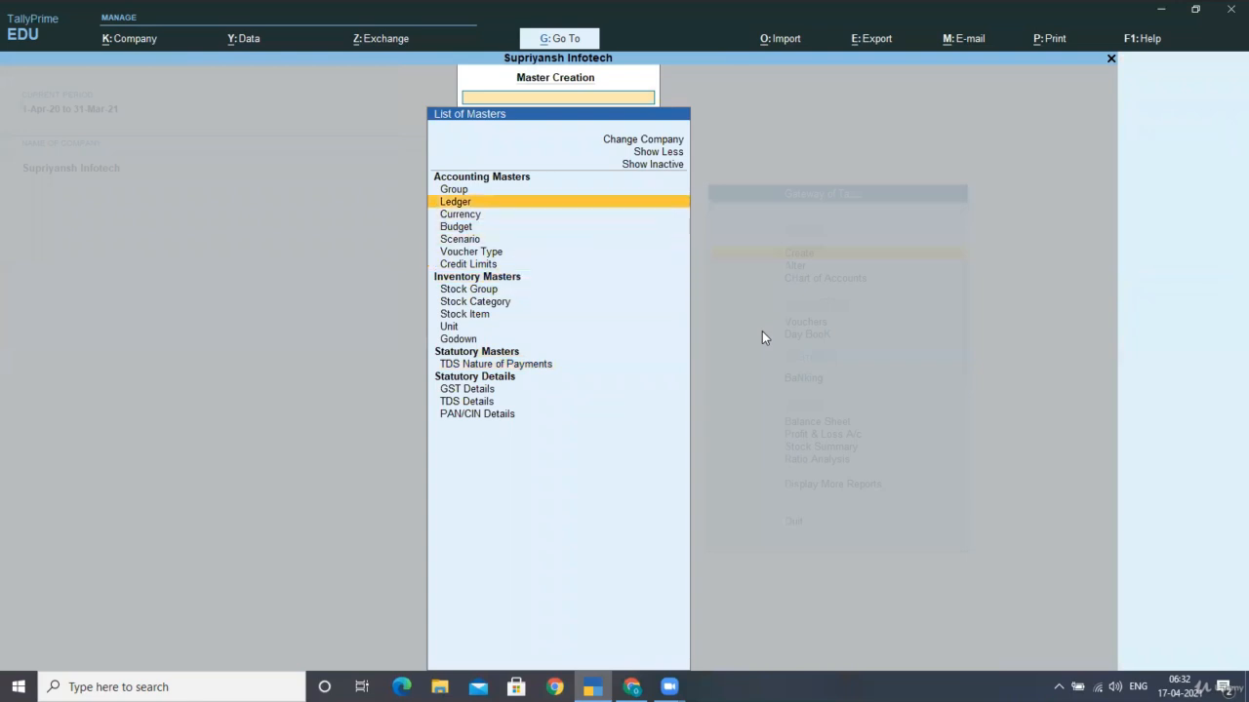
pyautogui.press('Return')
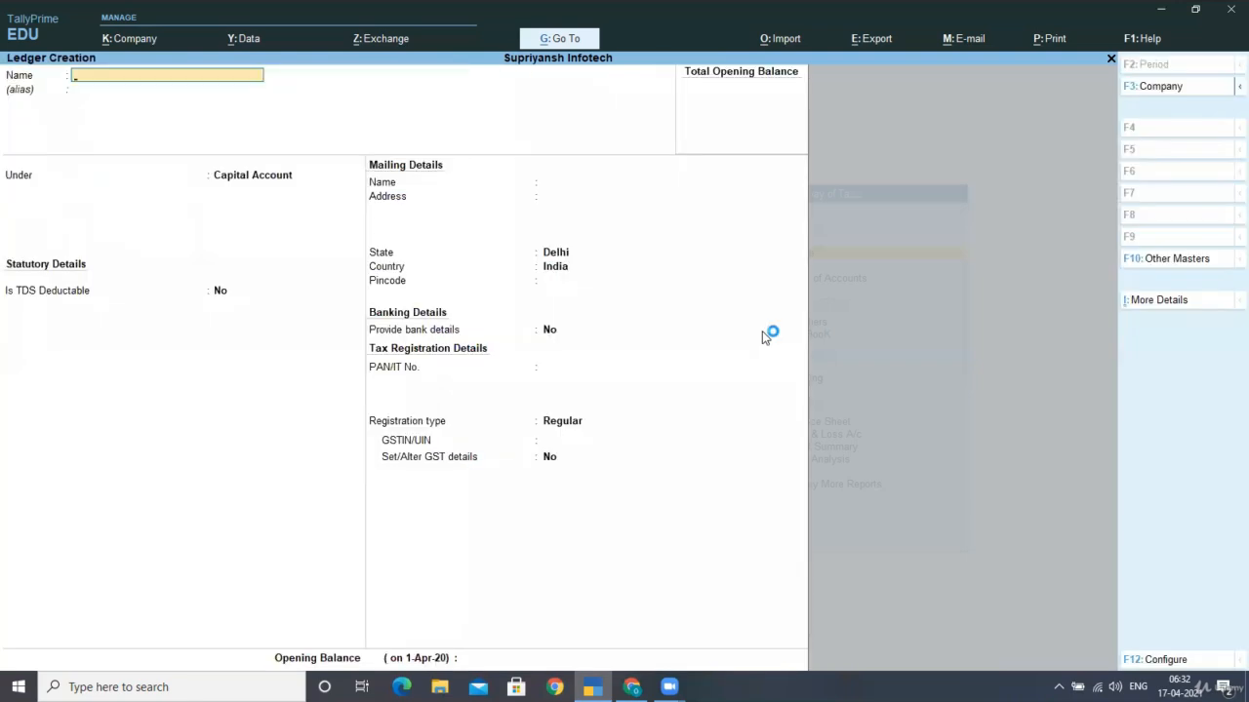
pyautogui.write('Canara Bank')
pyautogui.press('Return')
pyautogui.press('Return')
pyautogui.write('Bank')
pyautogui.press('Return')
pyautogui.press('Return')
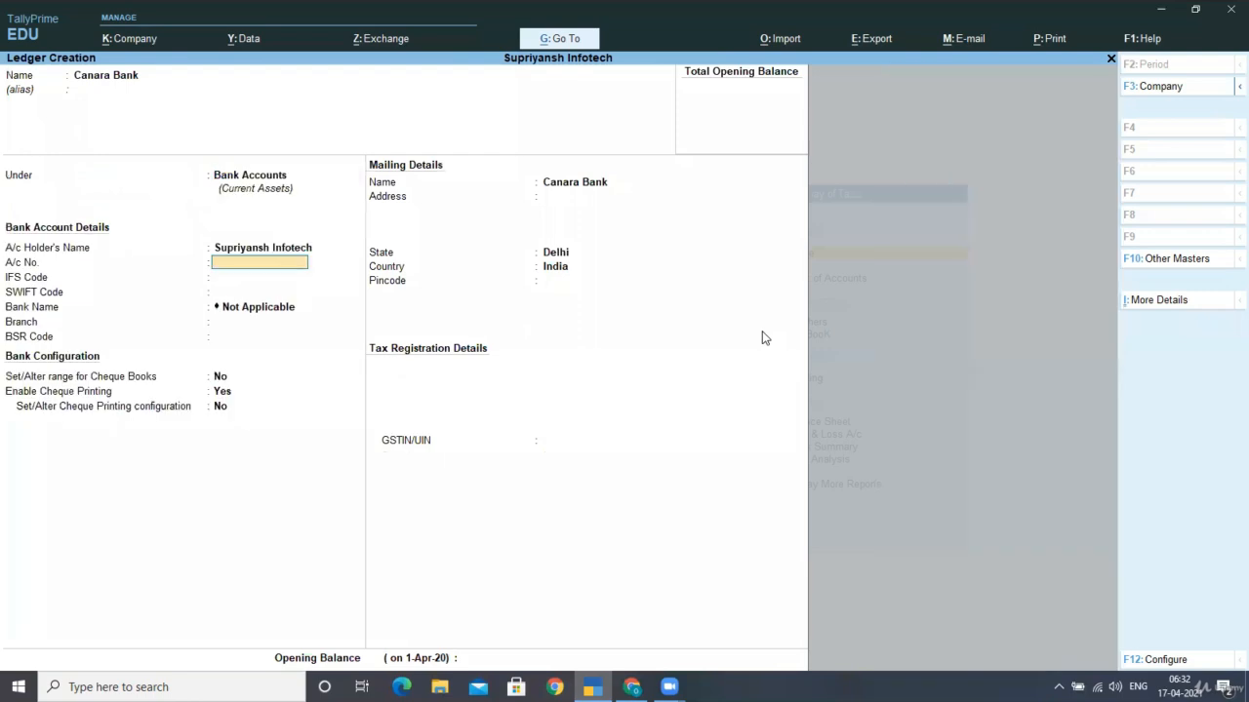
pyautogui.hotkey('ctrl', 'a')
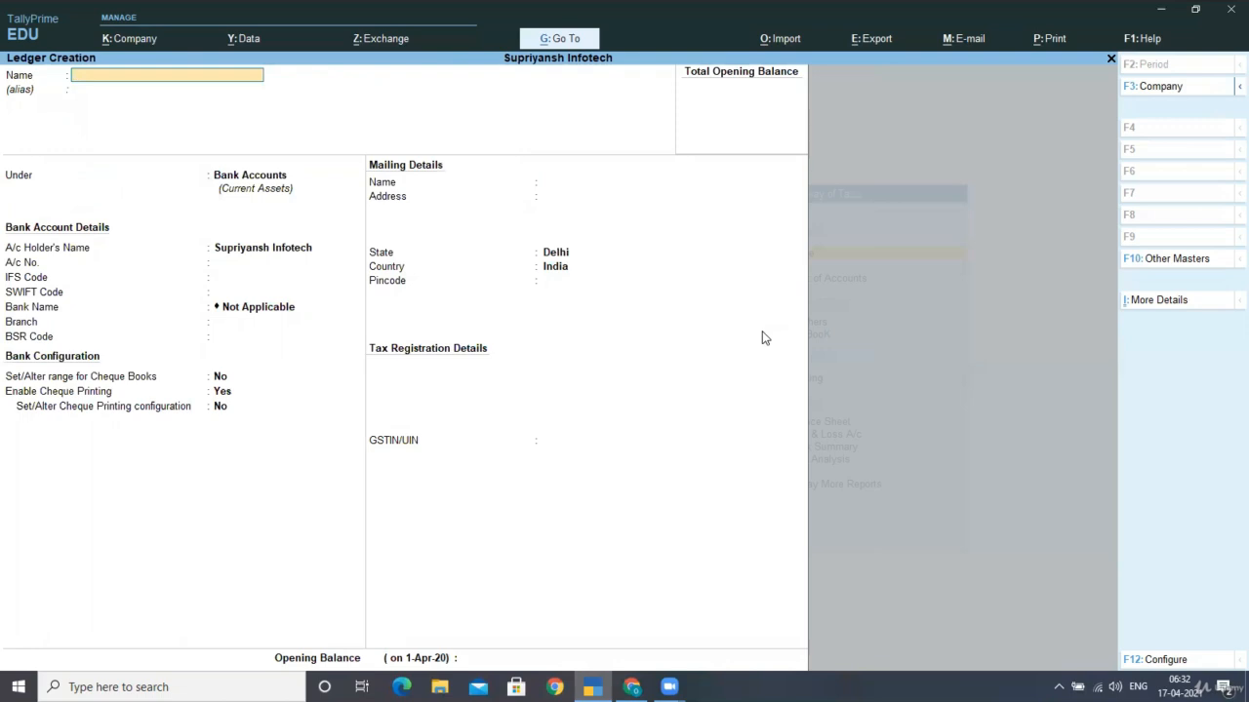
# Name a new ledger Advertisement Expenses under Indirect Expenses, type Not Applicable, GST off
pyautogui.write('Advertisement Expenses')
pyautogui.press('Return')
pyautogui.press('Return')
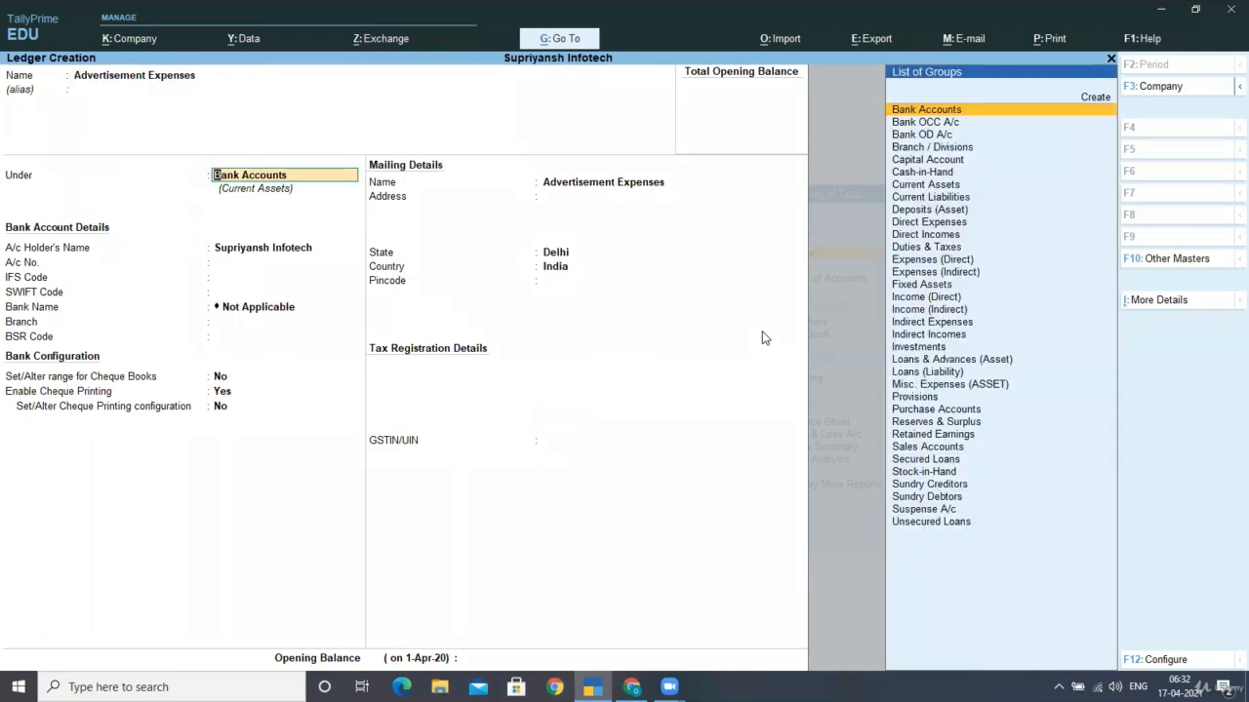
pyautogui.write('In')
pyautogui.press('Down')
pyautogui.press('Down')
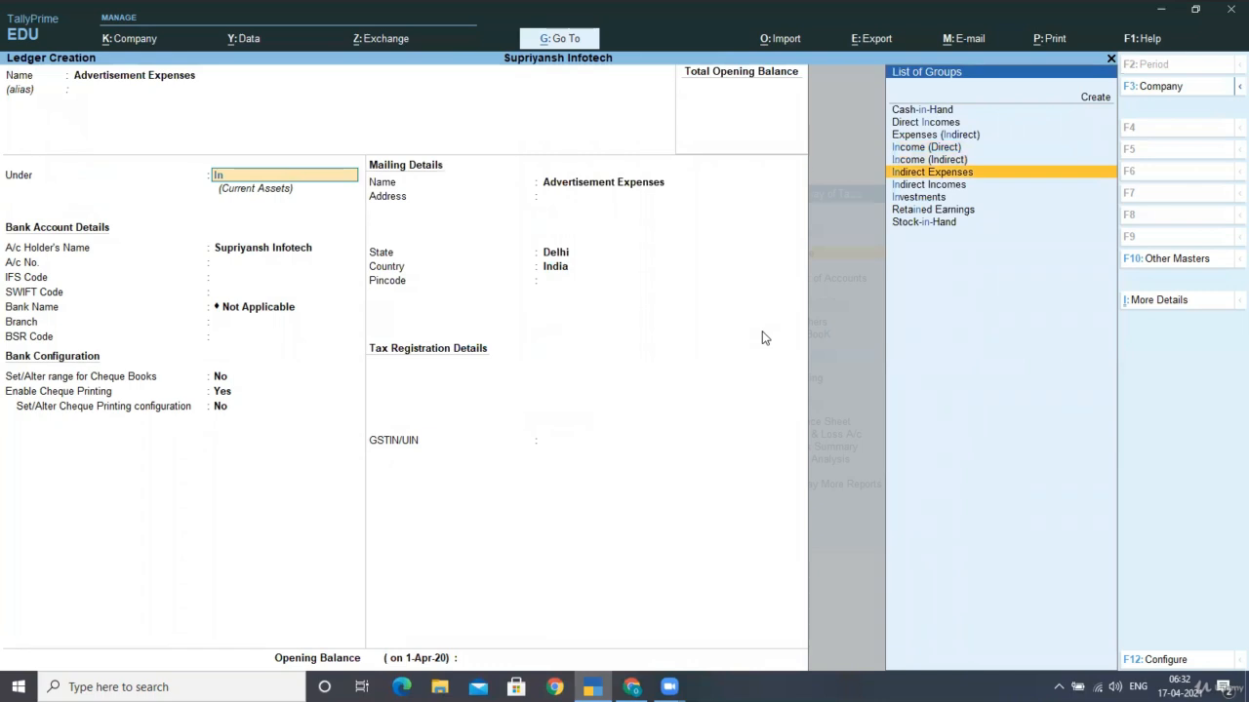
pyautogui.press('Return')
pyautogui.press('Return')
pyautogui.press('Return')
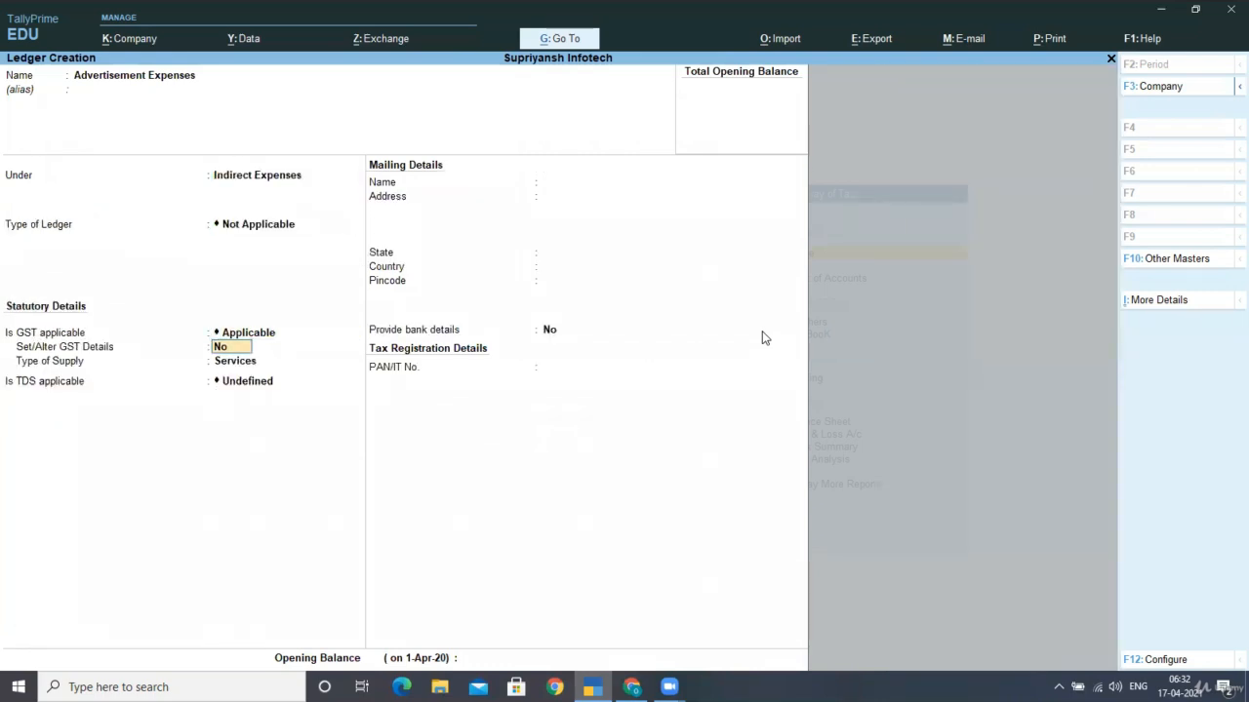
pyautogui.press('Return')
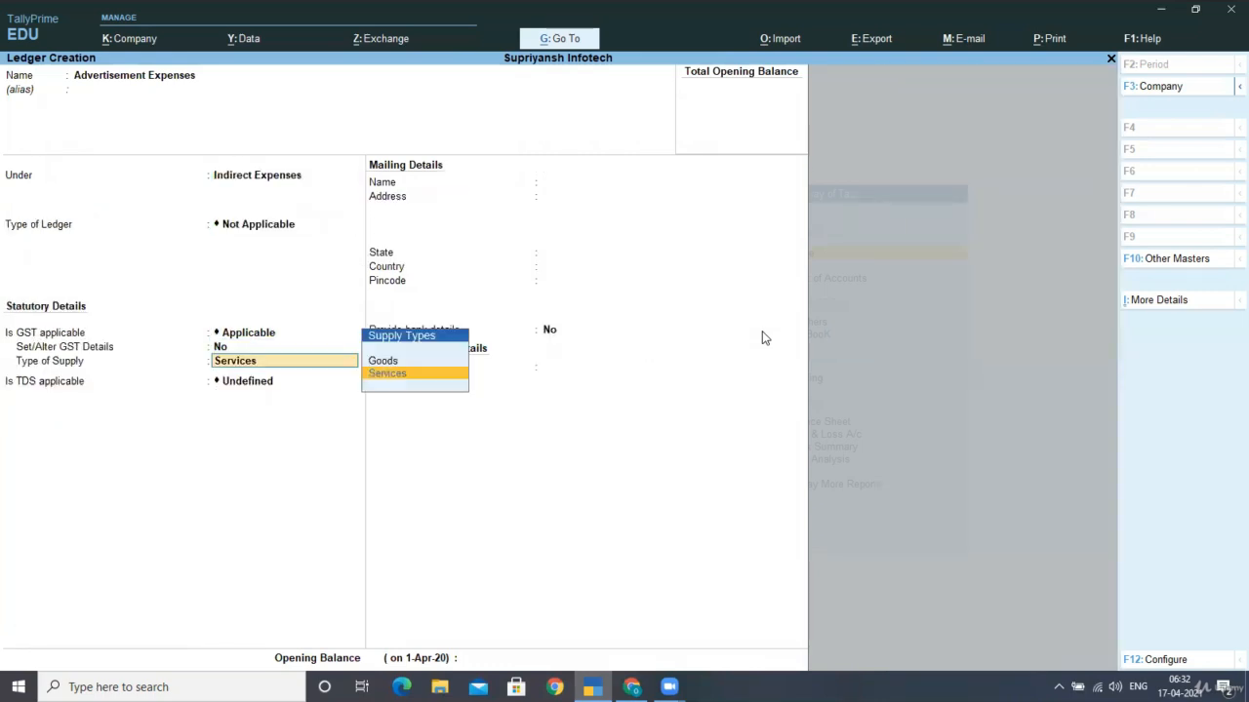
pyautogui.press('Return')
# Make TDS applicable as Payment to Contractor, leave opening balance empty, and save the ledger
pyautogui.press('BackSpace')
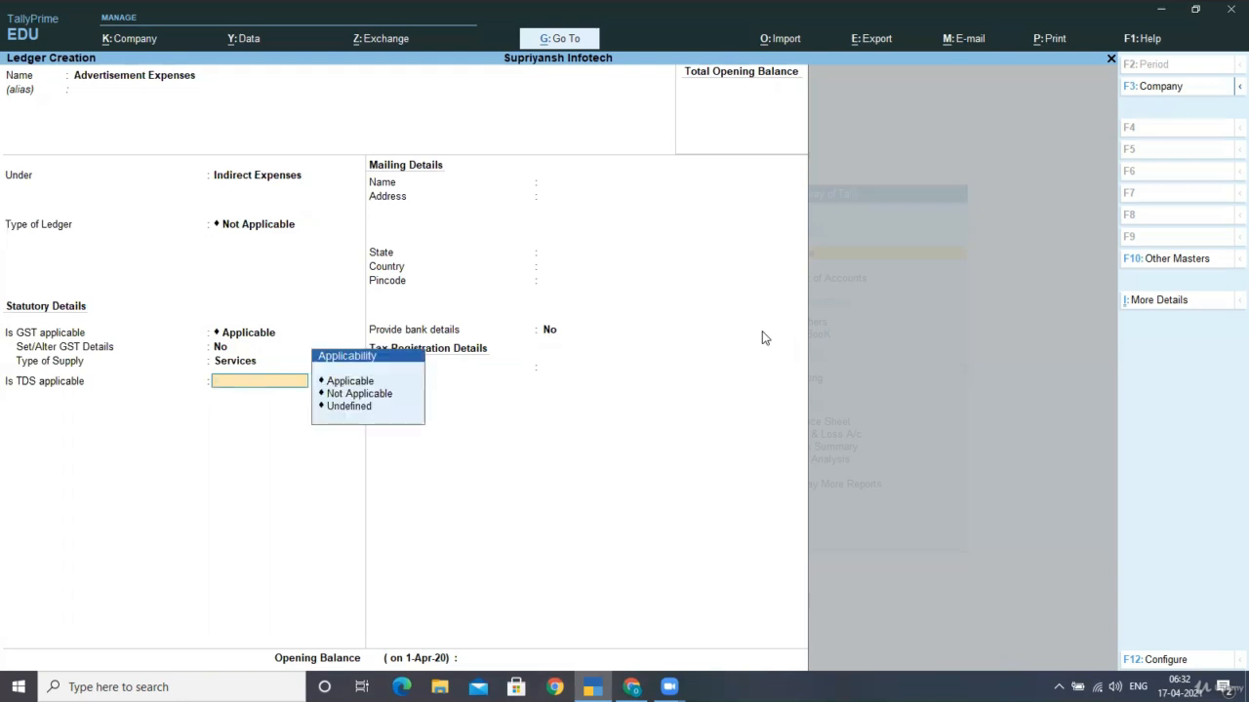
pyautogui.press('Return')
pyautogui.press('Down')
pyautogui.press('Return')
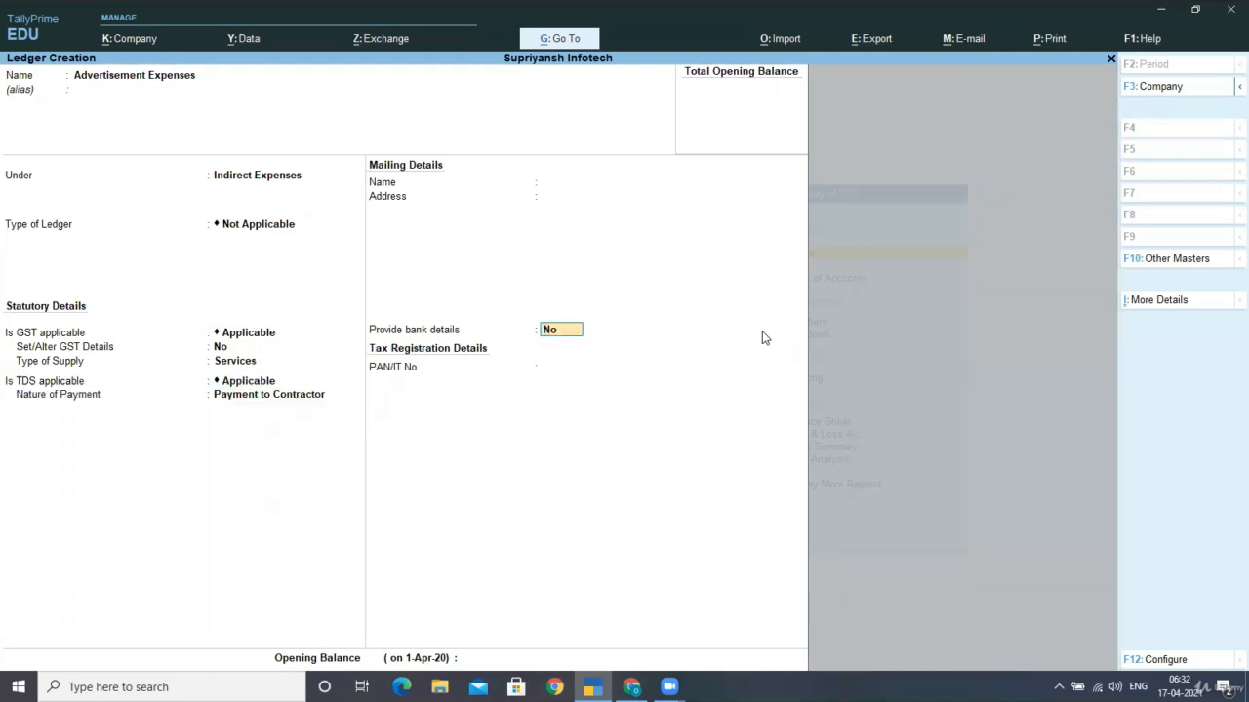
pyautogui.press('Return')
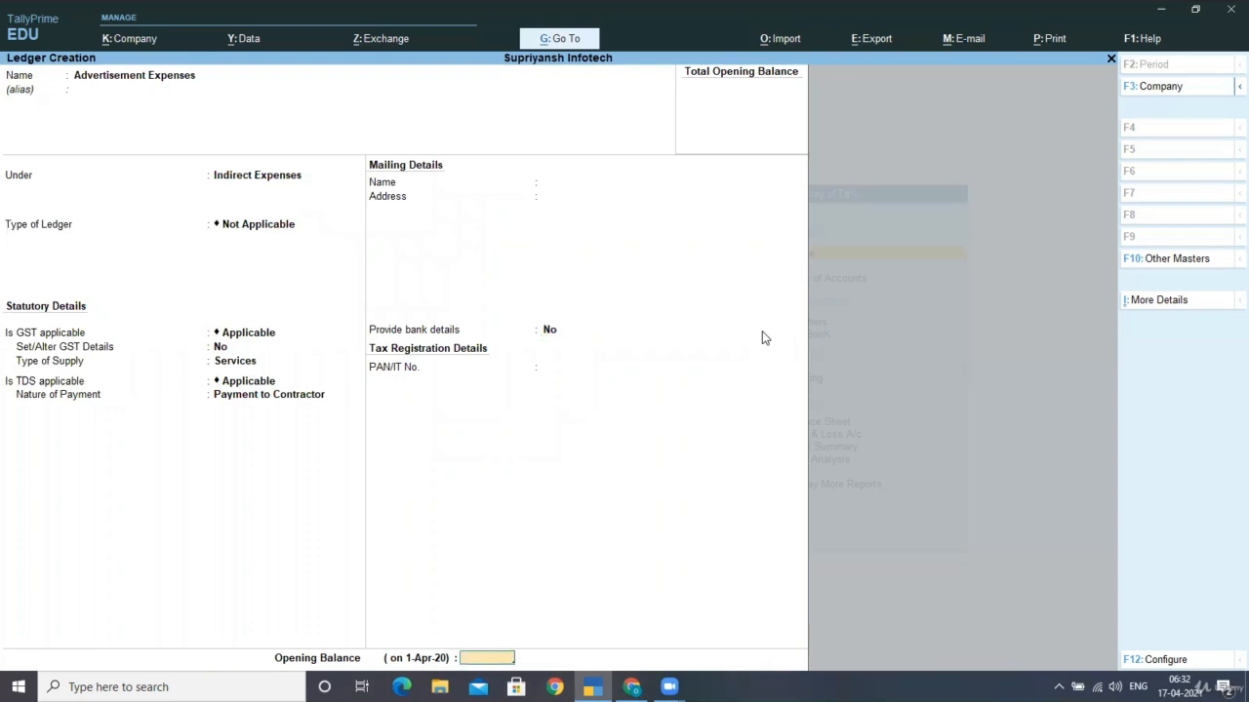
pyautogui.press('Return')
pyautogui.press('Return')
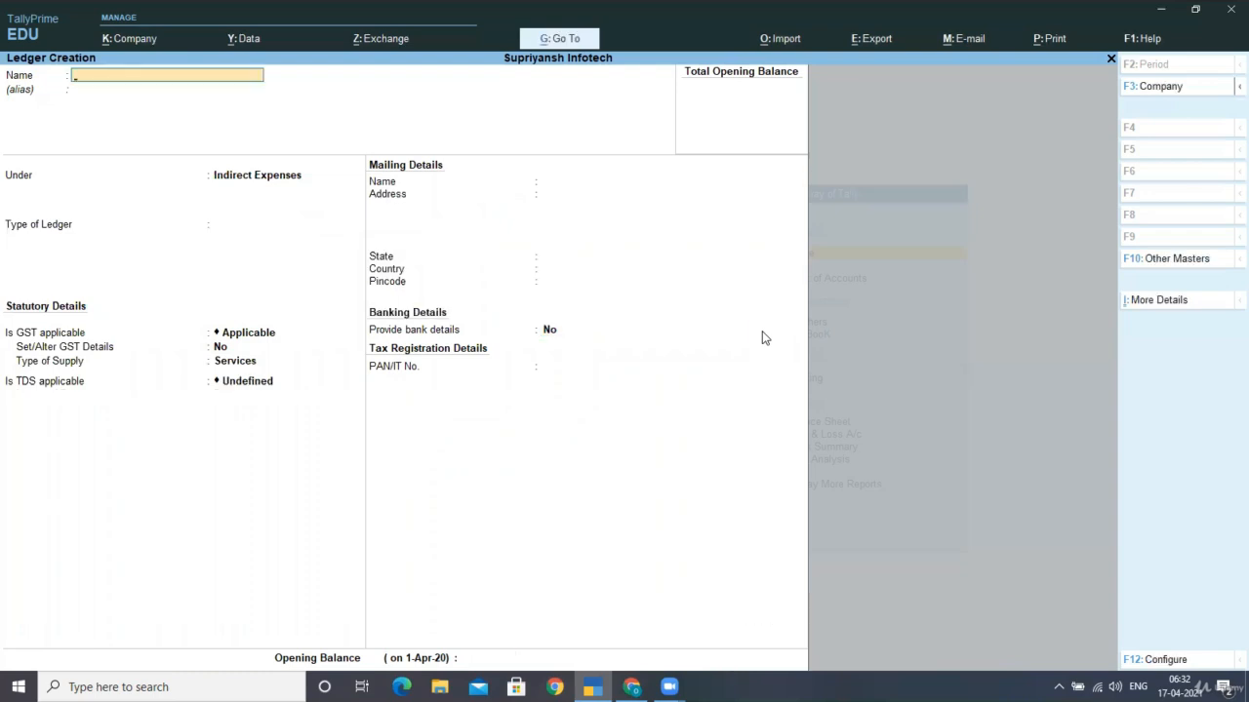
# Create and save the Idbi Bank Ltd ledger under Bank Accounts with its account number and IFS code 21321
pyautogui.write('Idbi Bank Ltd.')
pyautogui.press('Return')
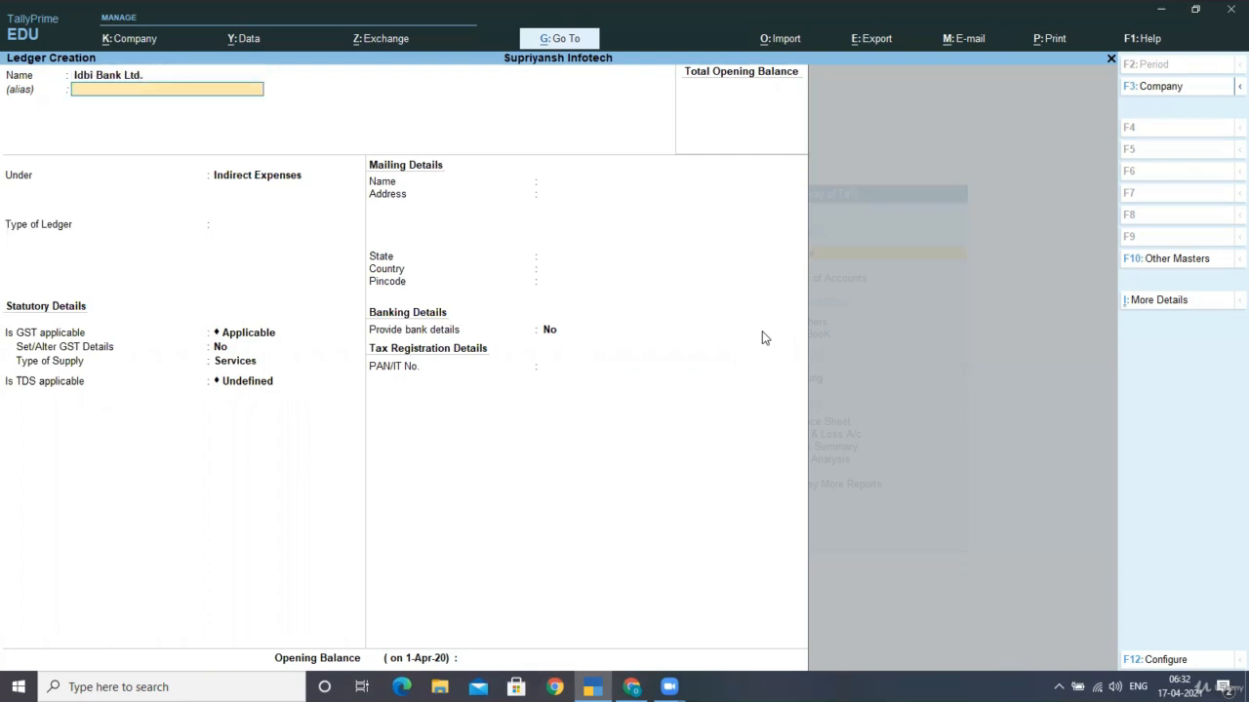
pyautogui.press('Return')
pyautogui.write('Ban')
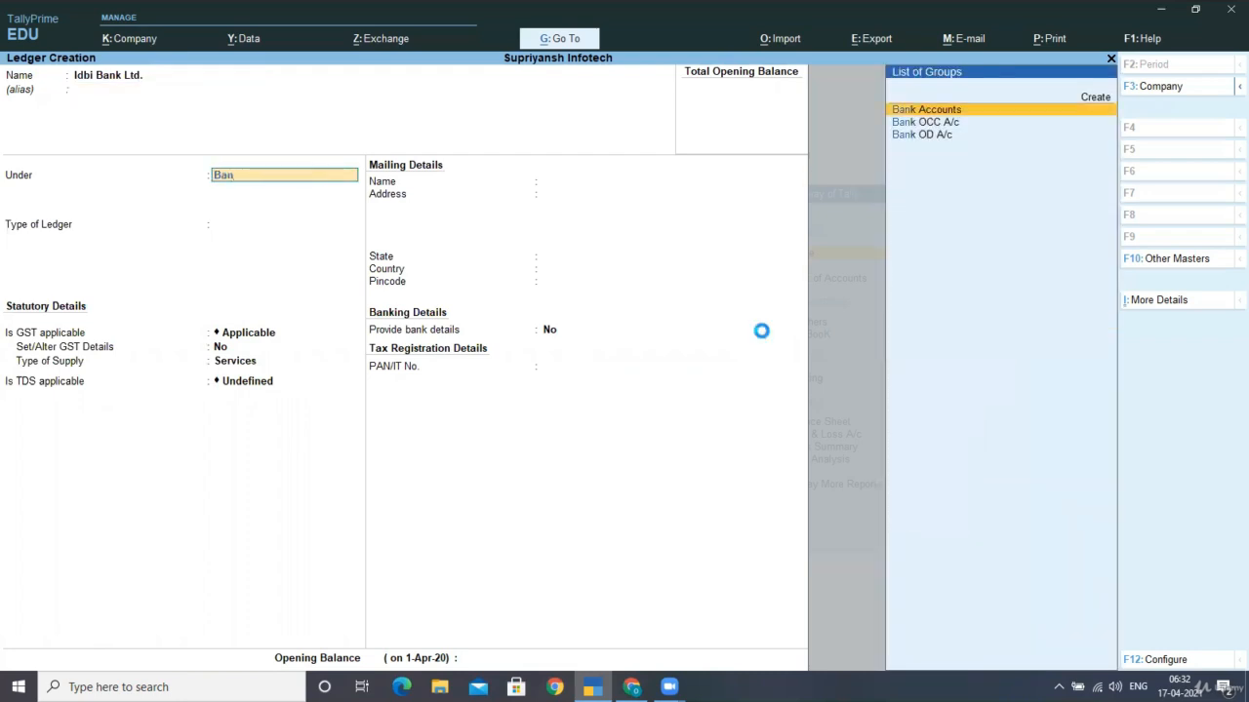
pyautogui.press('Return')
pyautogui.press('Return')
pyautogui.write('21321')
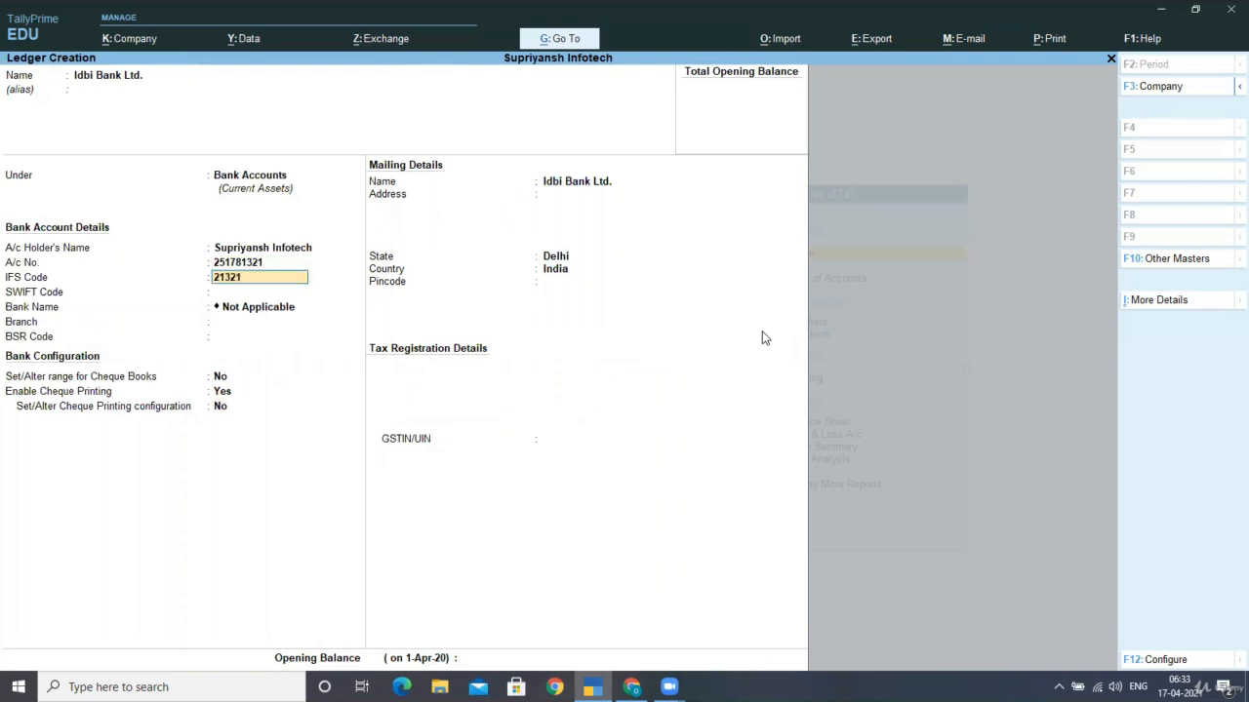
pyautogui.press('Return')
pyautogui.press('Return')
pyautogui.press('Return')
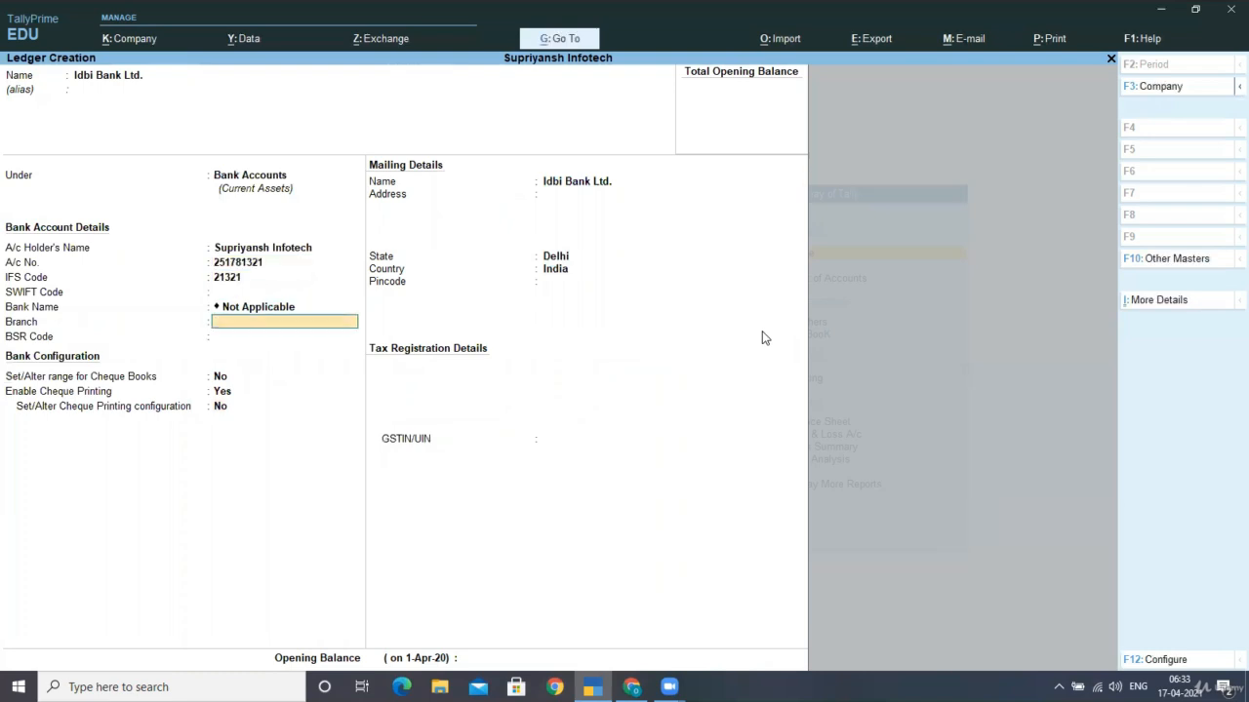
pyautogui.hotkey('ctrl', 'a')
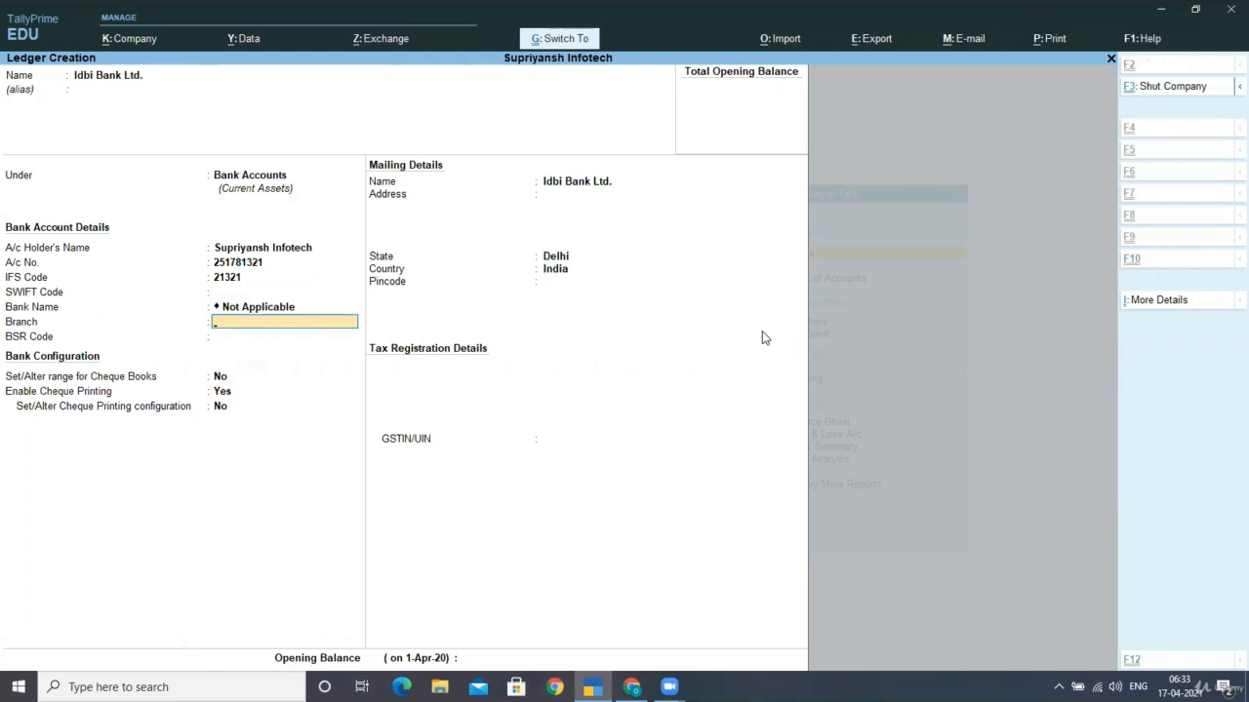
# Save a ledger named TDS under Duties & Taxes, duty type TDS, nature Payment to Contractor, no bank details
pyautogui.write('Tds')
pyautogui.press('BackSpace')
pyautogui.press('BackSpace')
pyautogui.write('DS')
pyautogui.press('Return')
pyautogui.press('Return')
pyautogui.write('DU')
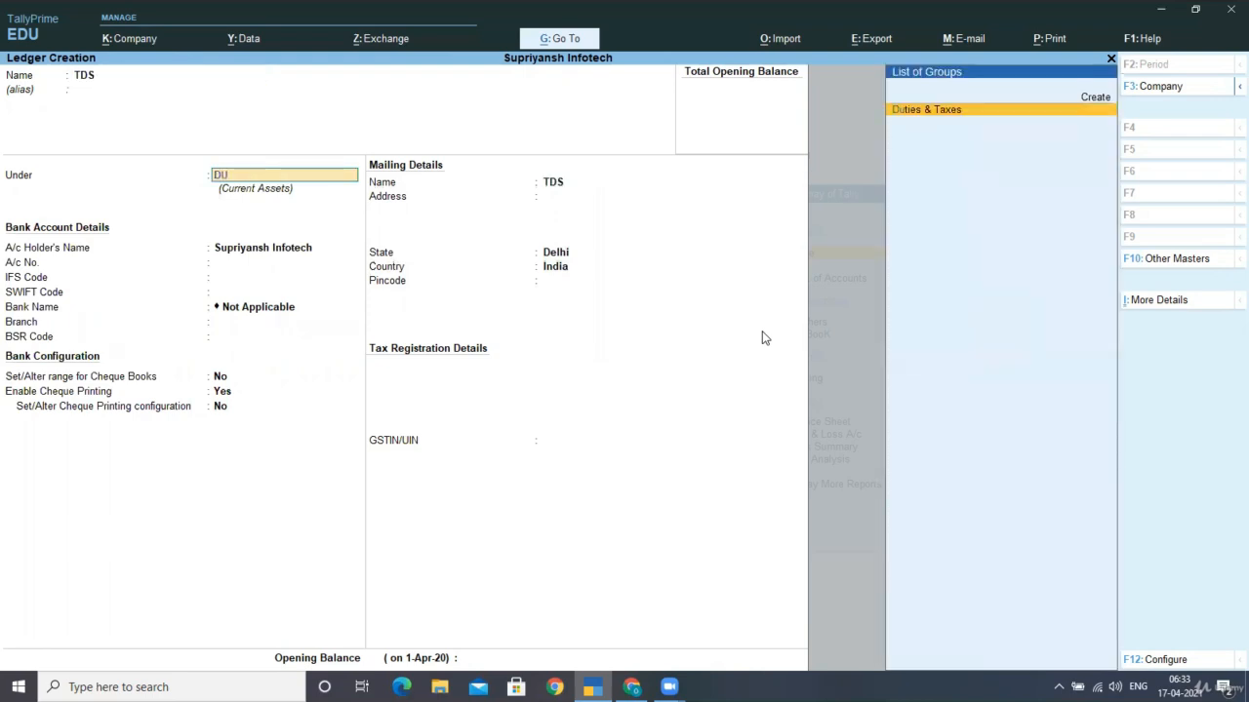
pyautogui.press('Return')
pyautogui.press('Down')
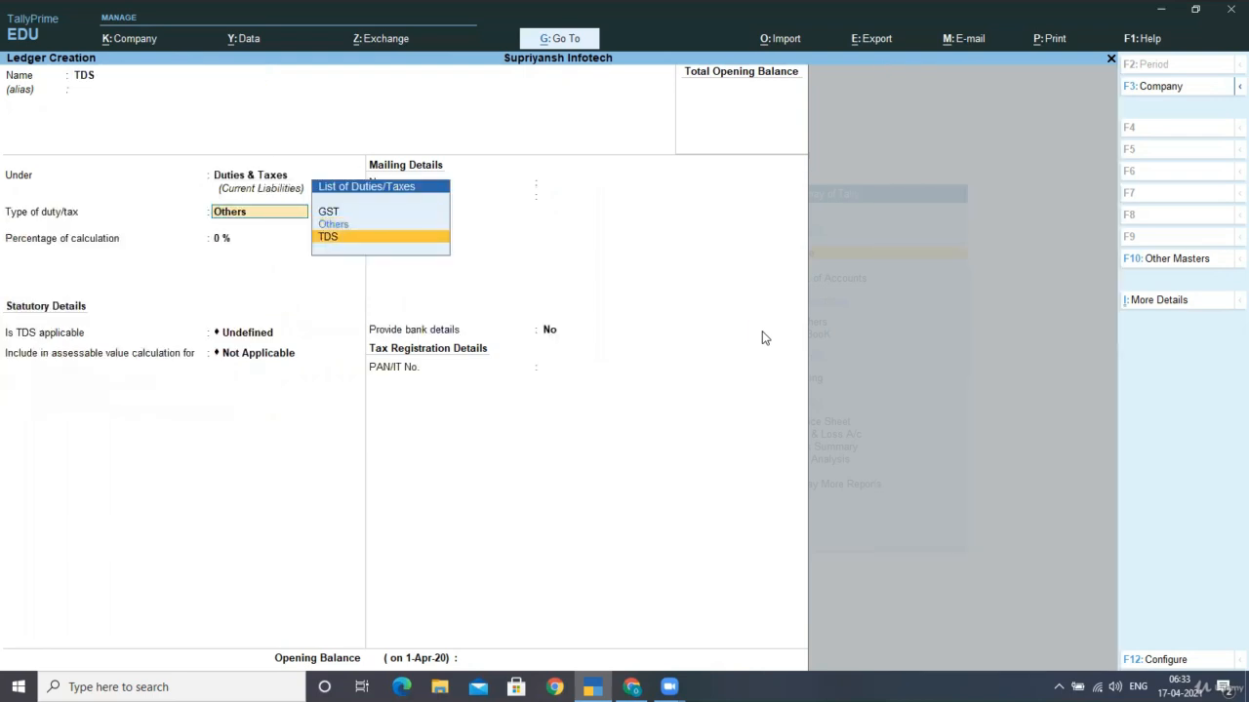
pyautogui.press('Return')
pyautogui.press('Down')
pyautogui.press('Return')
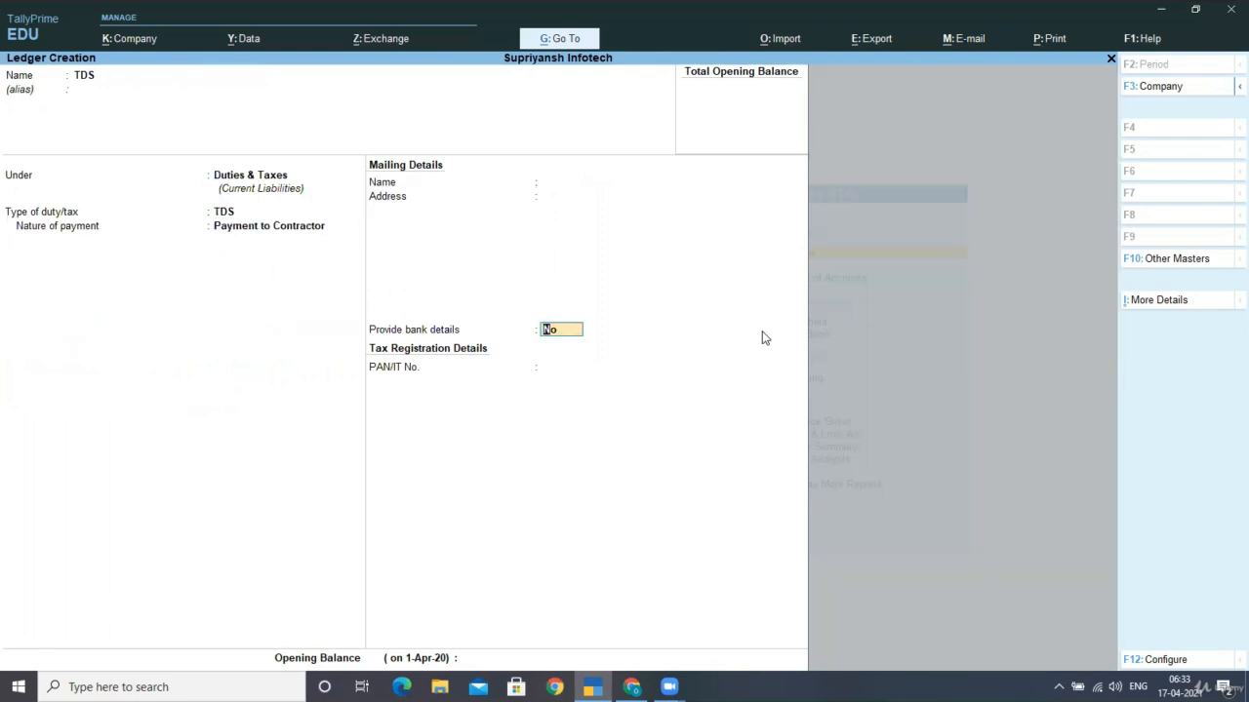
pyautogui.press('Return')
pyautogui.press('Return')
pyautogui.press('Return')
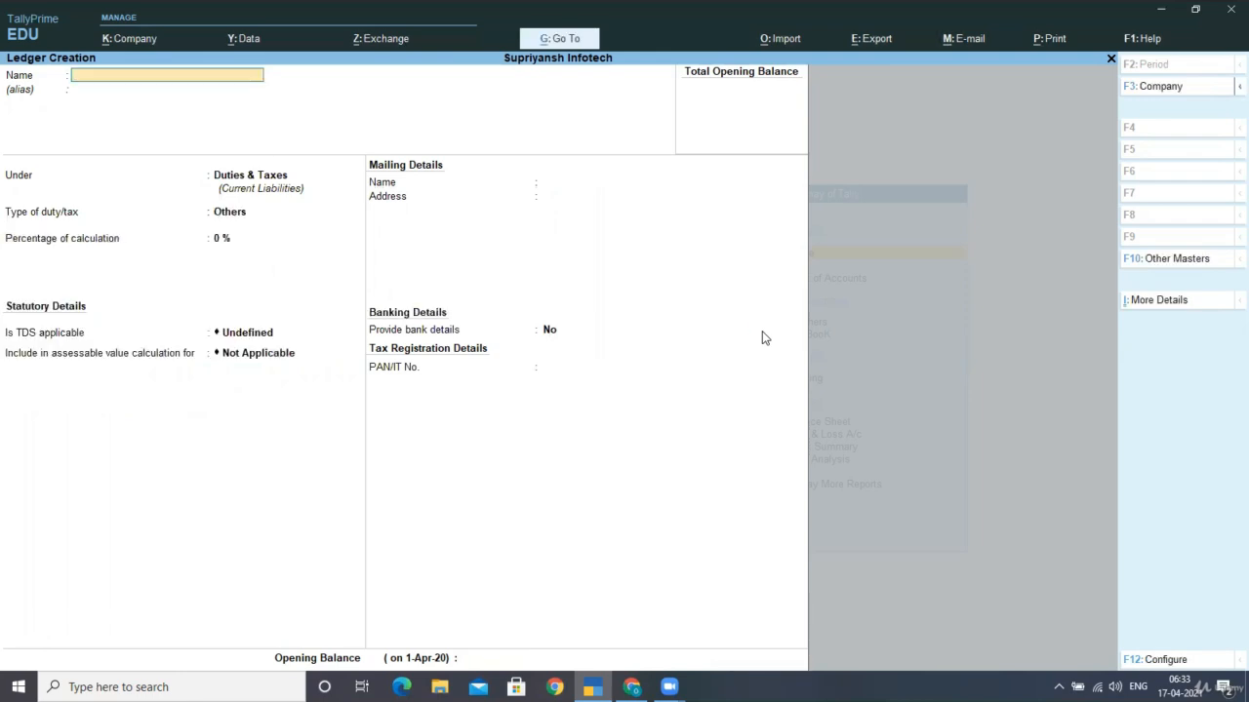
# Enter GRAPHIC ADVERTISERS under Sundry Creditors, no credit period, TDS deductable Yes, highlighting Company - Resident
pyautogui.write('GRAPHIC ADVERTISERS')
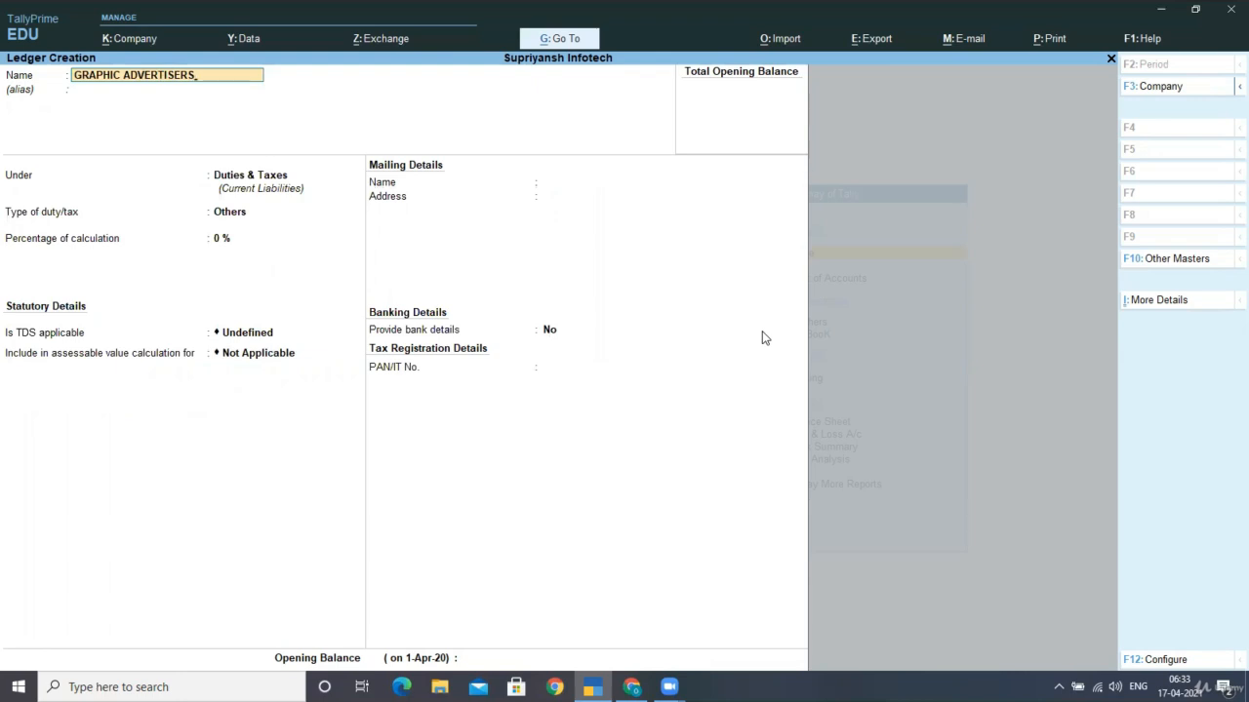
pyautogui.press('Return')
pyautogui.press('Return')
pyautogui.write('SUN')
pyautogui.press('Return')
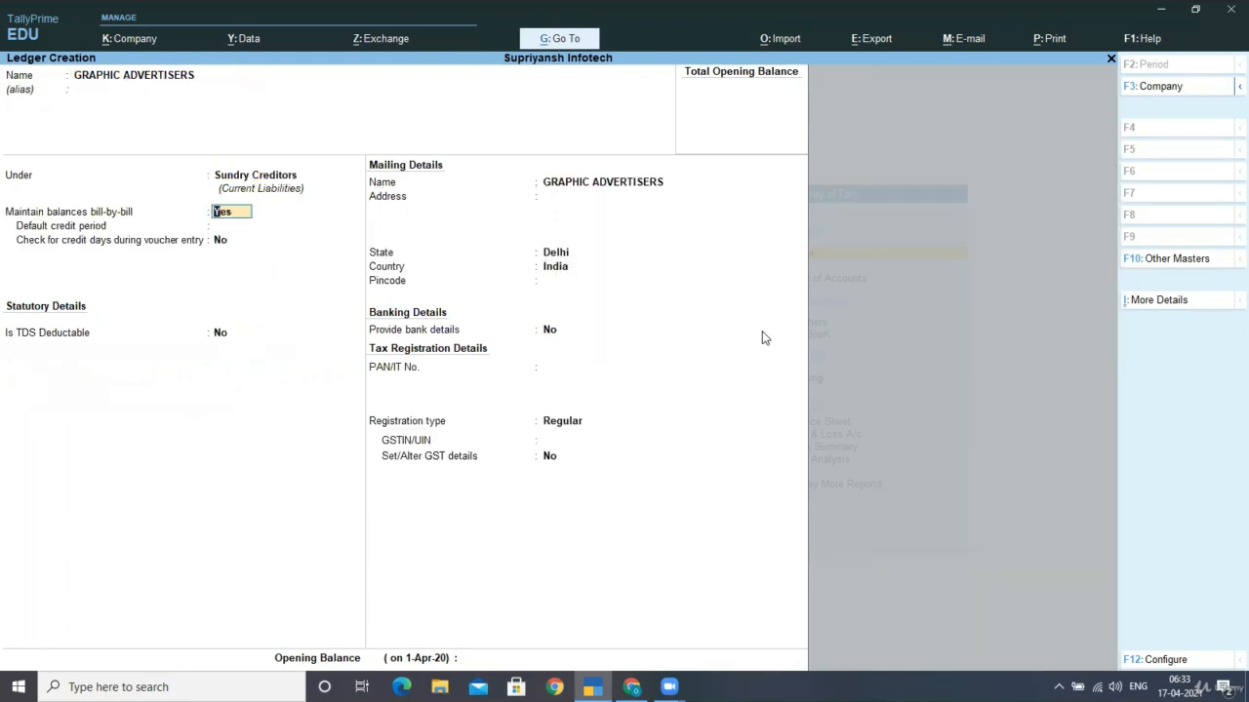
pyautogui.press('Return')
pyautogui.press('Return')
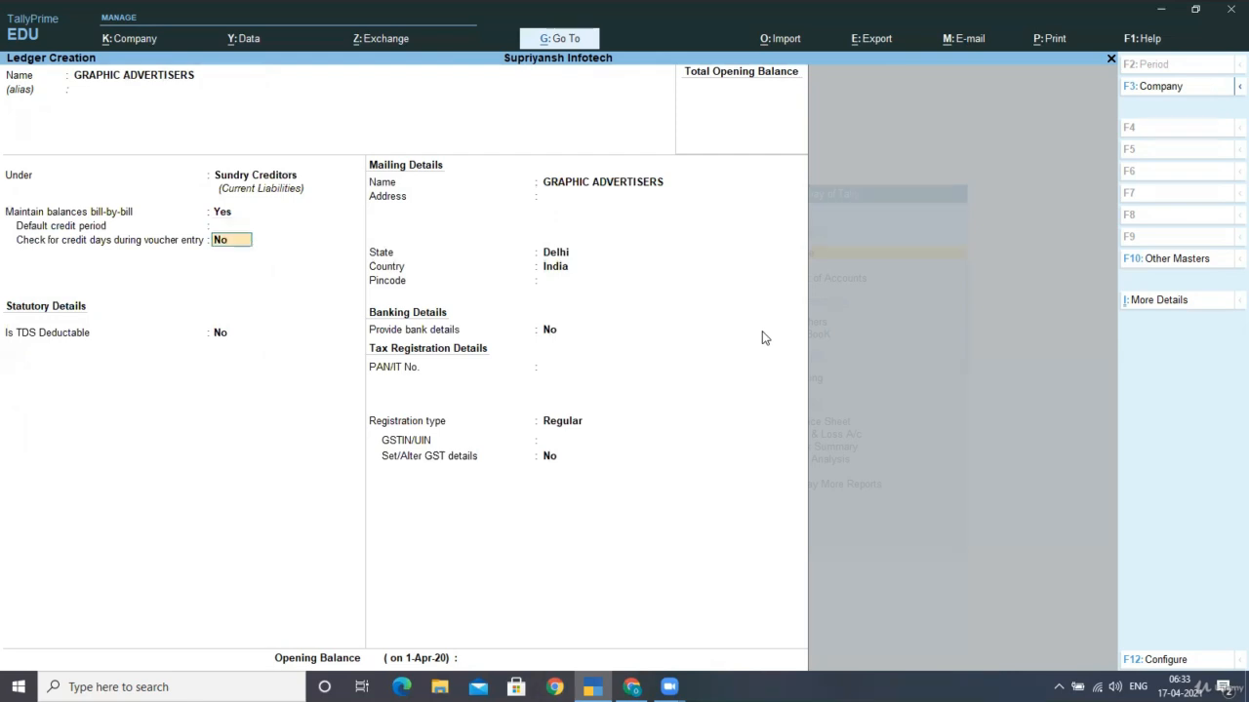
pyautogui.press('Return')
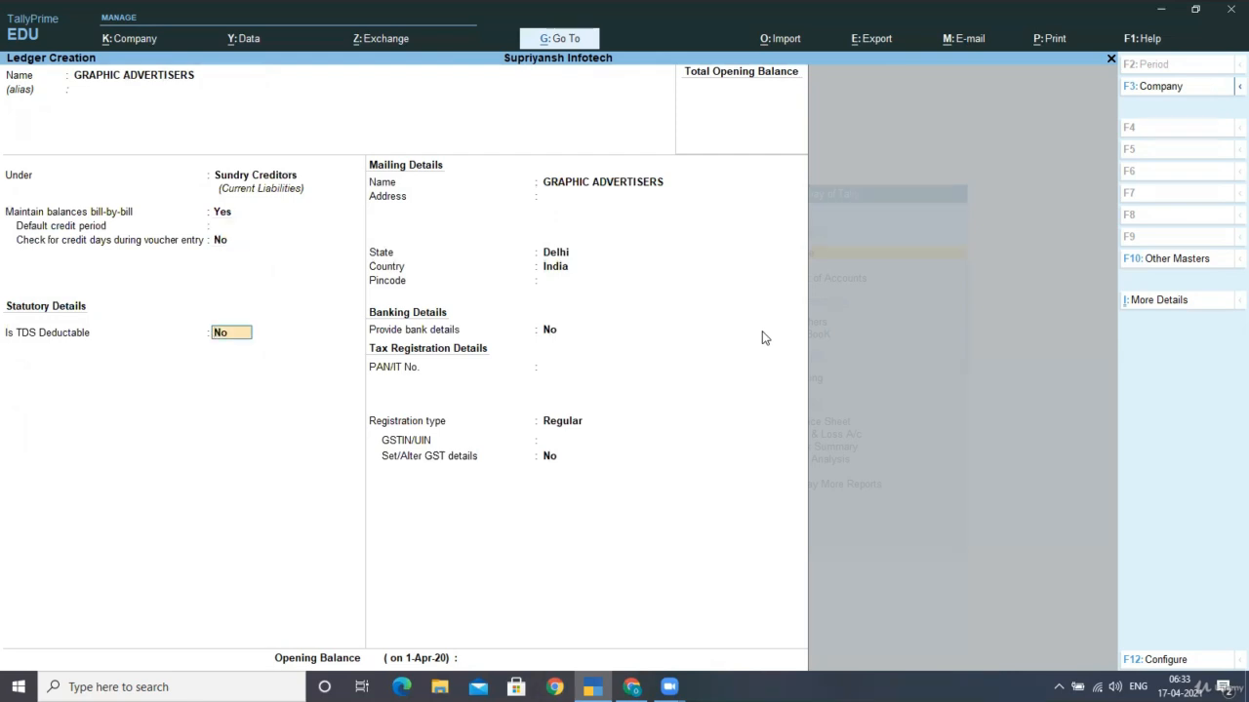
pyautogui.write('YES')
pyautogui.press('Return')
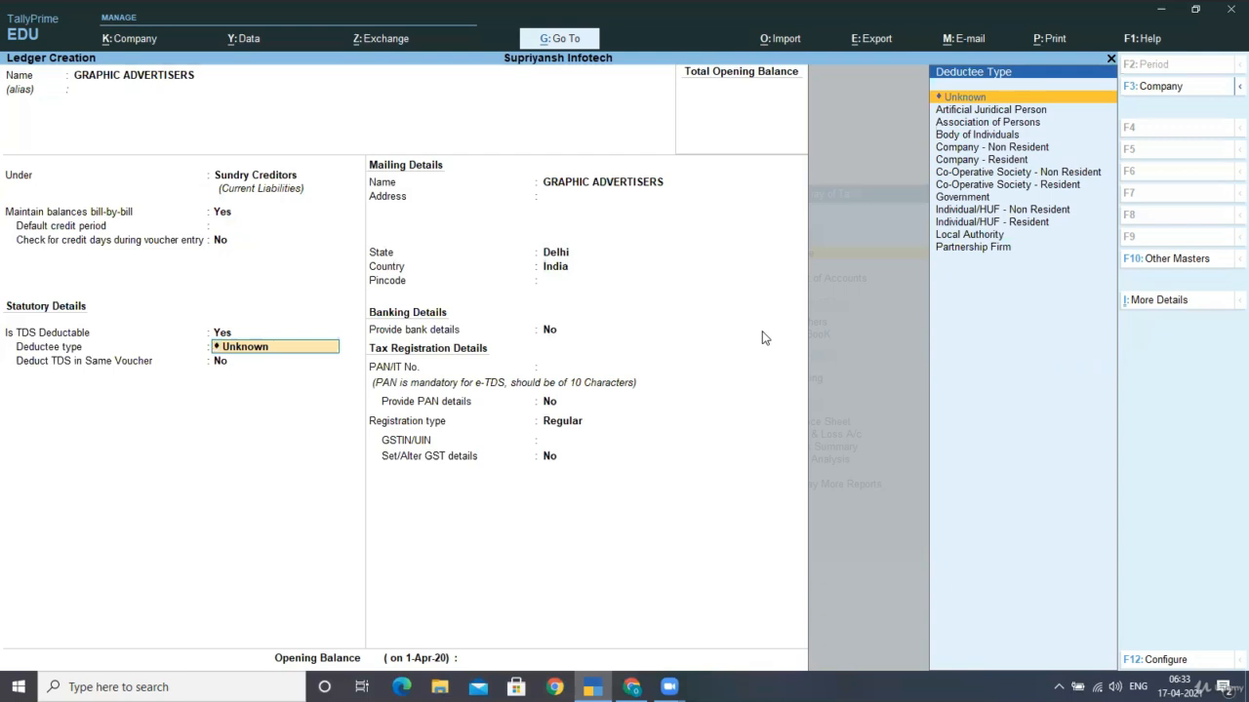
pyautogui.press('Down')
pyautogui.press('Down')
pyautogui.press('Down')
pyautogui.press('Down')
pyautogui.press('Down')
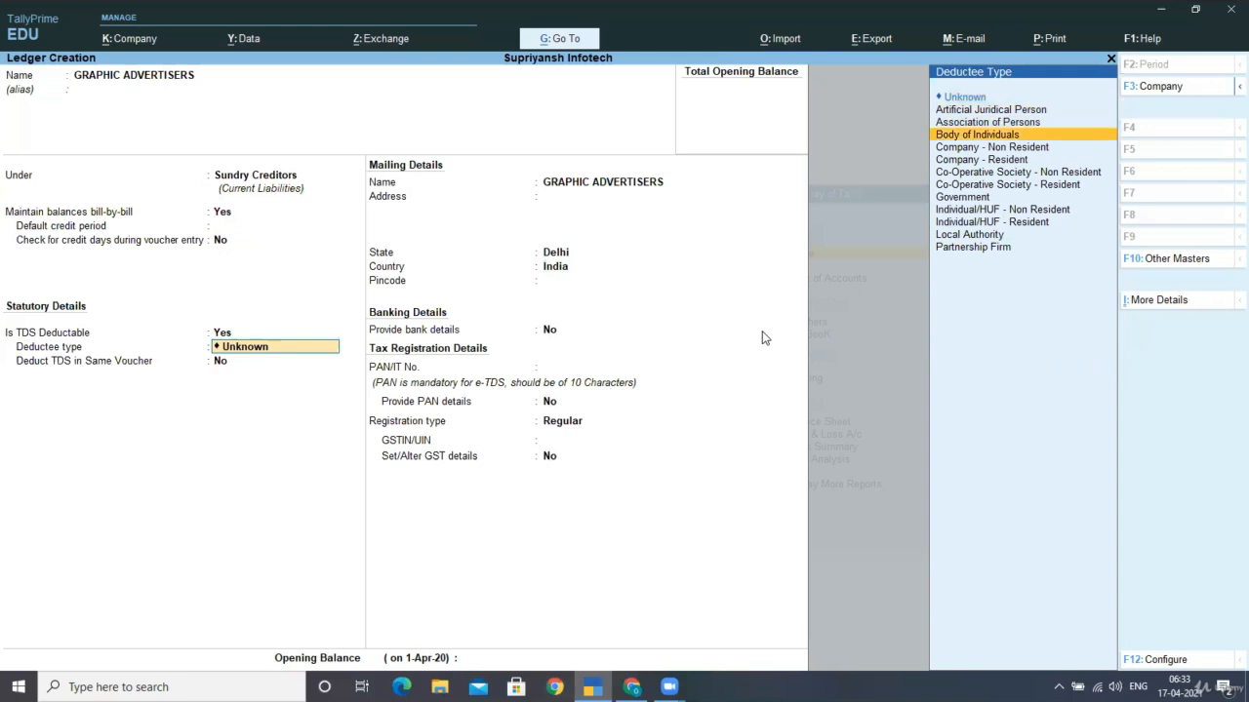
# Choose Company - Resident, deduct TDS in same voucher, enter the PAN, then exit ledger creation
pyautogui.press('Return')
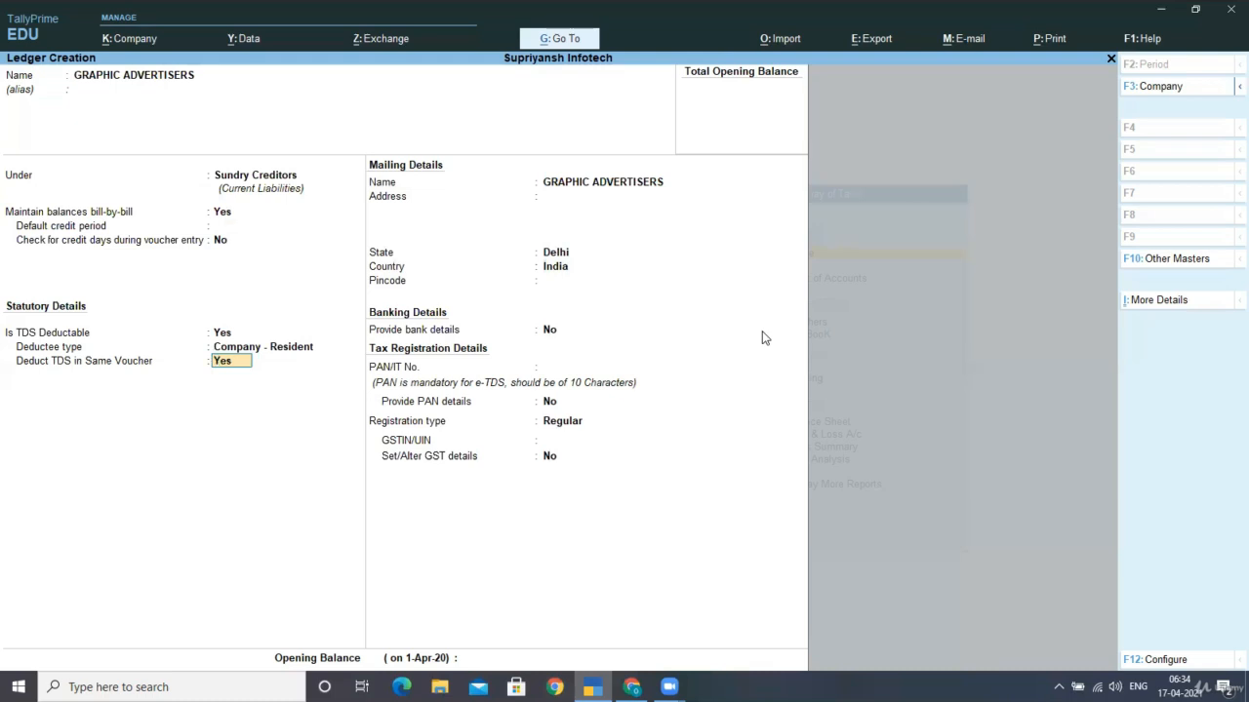
pyautogui.press('Return')
pyautogui.press('Return')
pyautogui.press('Return')
pyautogui.press('Return')
pyautogui.press('Return')
pyautogui.press('Return')
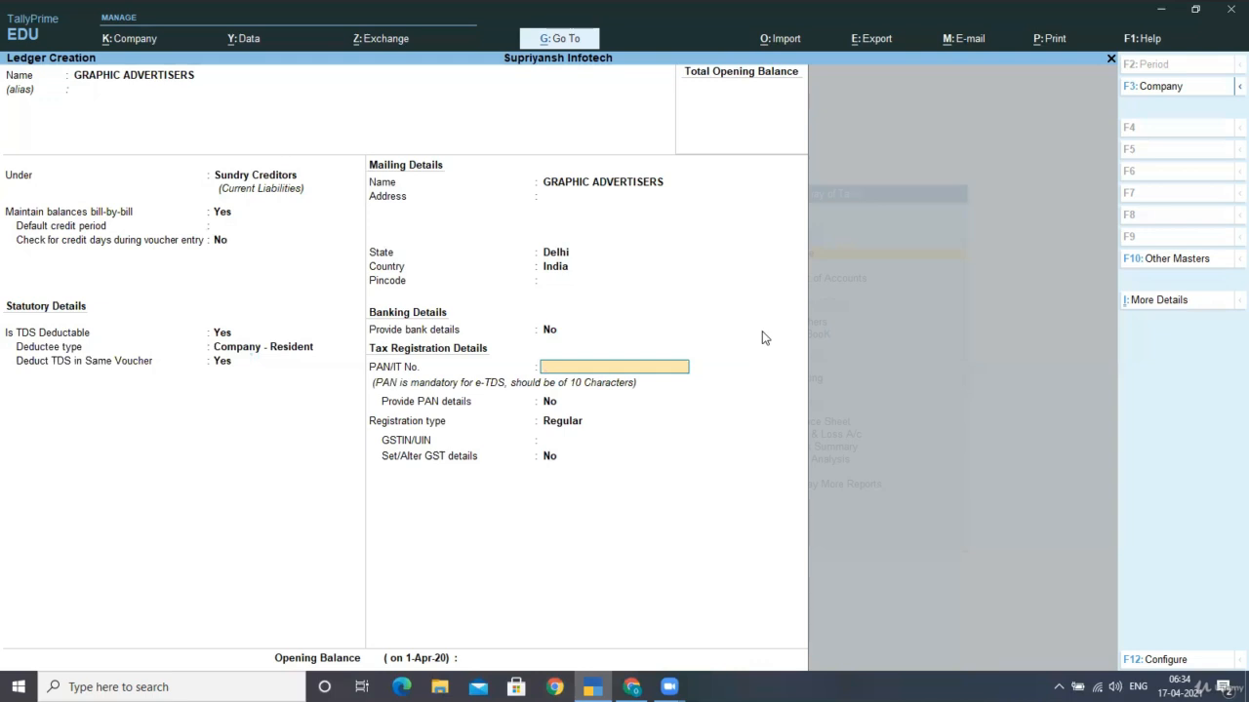
pyautogui.press('Return')
pyautogui.press('Return')
pyautogui.press('Return')
pyautogui.press('Return')
pyautogui.press('Return')
pyautogui.press('Return')
pyautogui.press('Return')
pyautogui.press('Return')
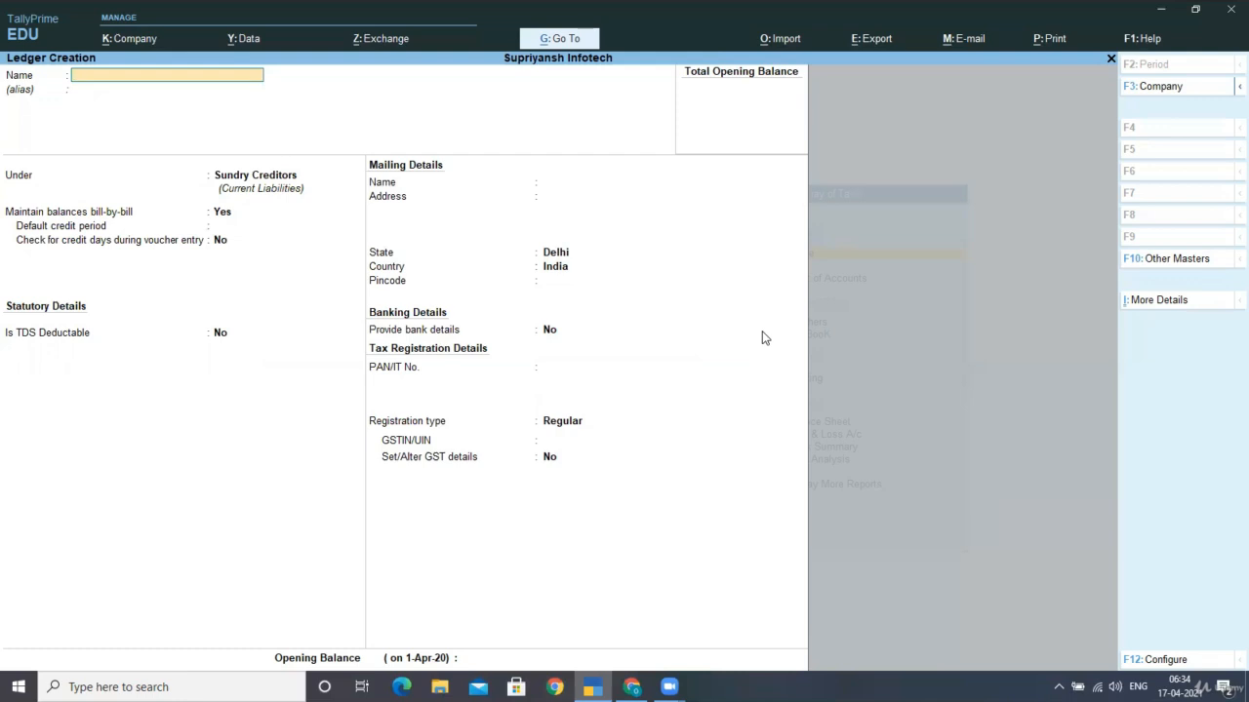
pyautogui.press('Escape')
pyautogui.press('Return')
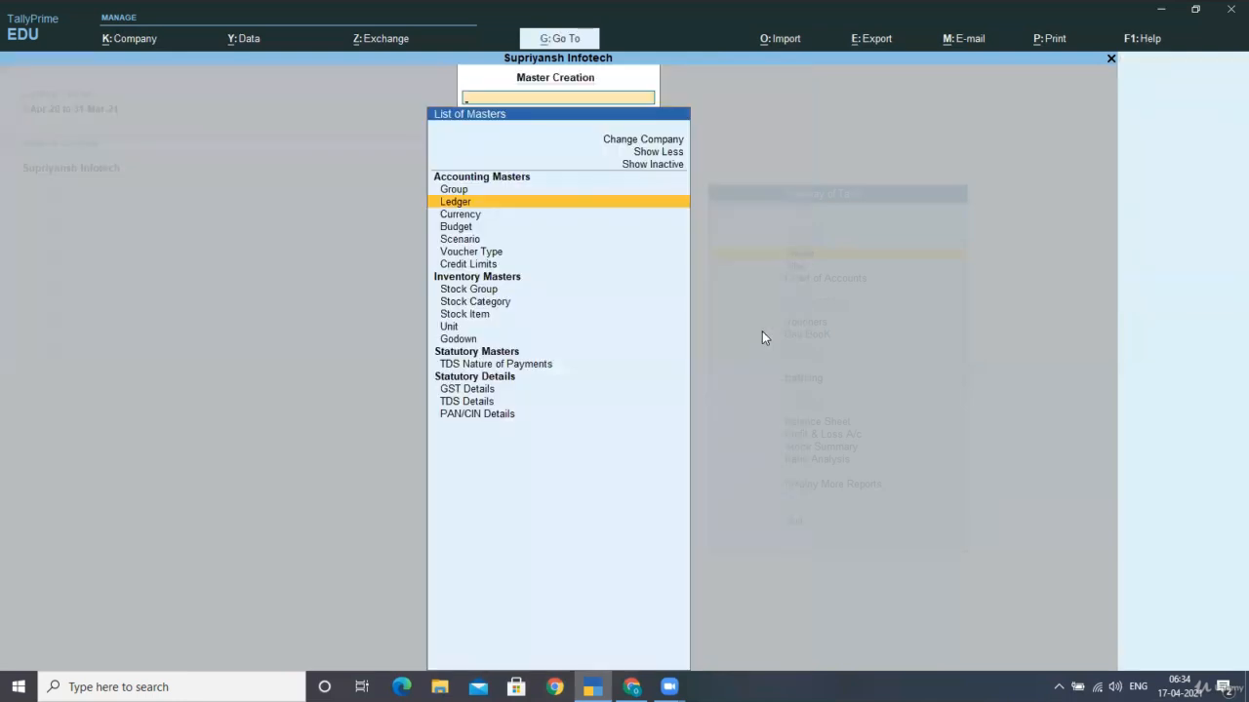